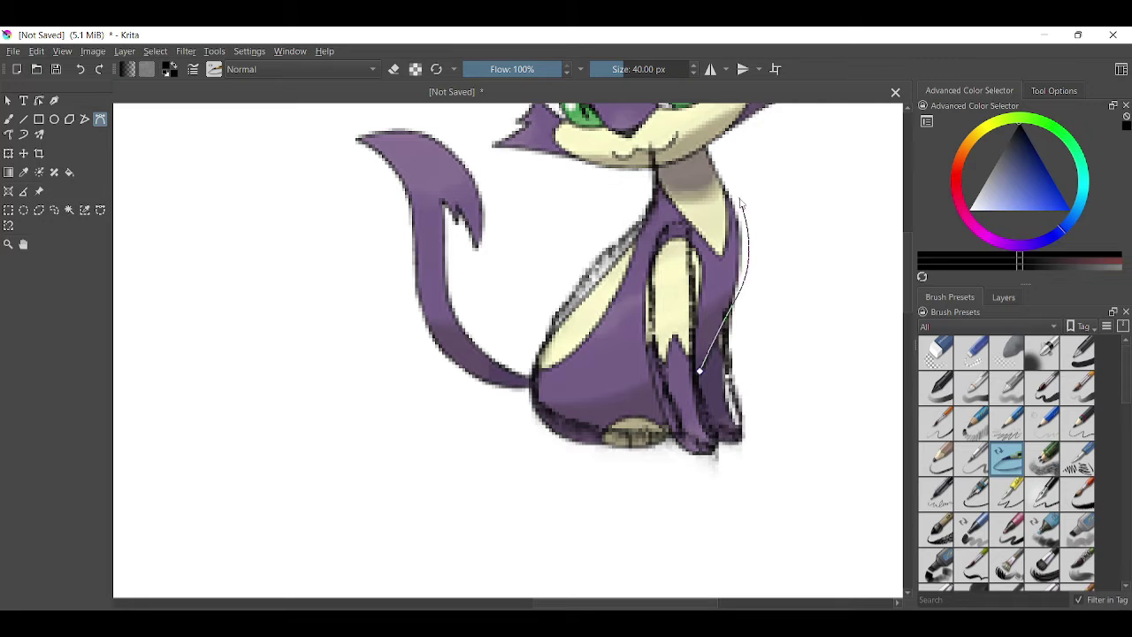
- Trace the rest of the Purrloin's seated body and move the traced lines to the blank canvas below the reference images
click(605, 431)
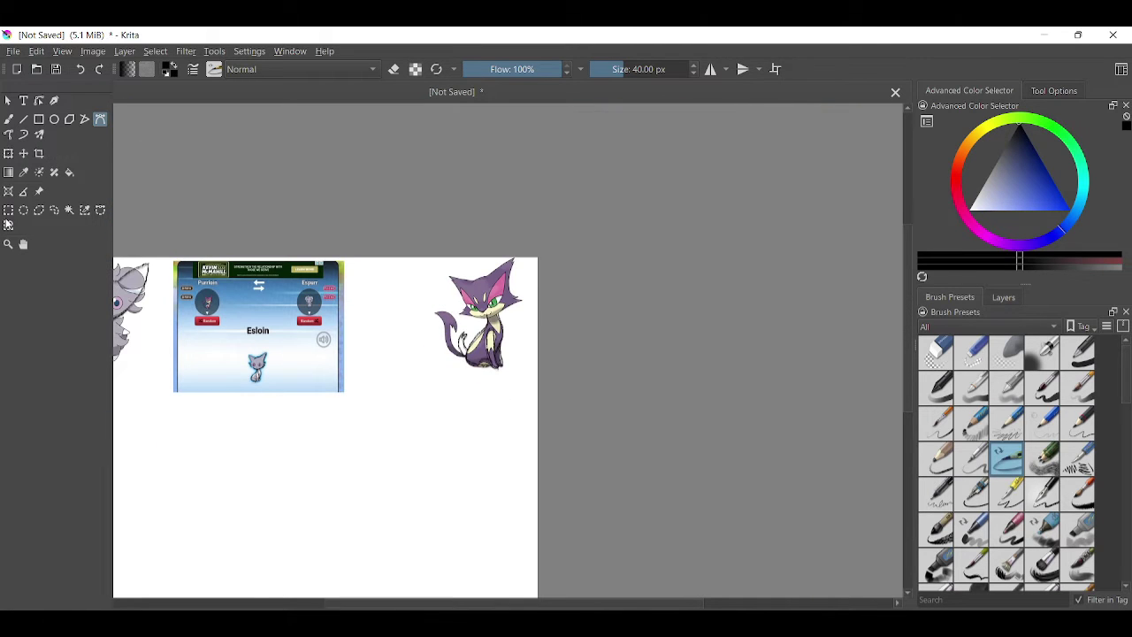
key(ctrl+t)
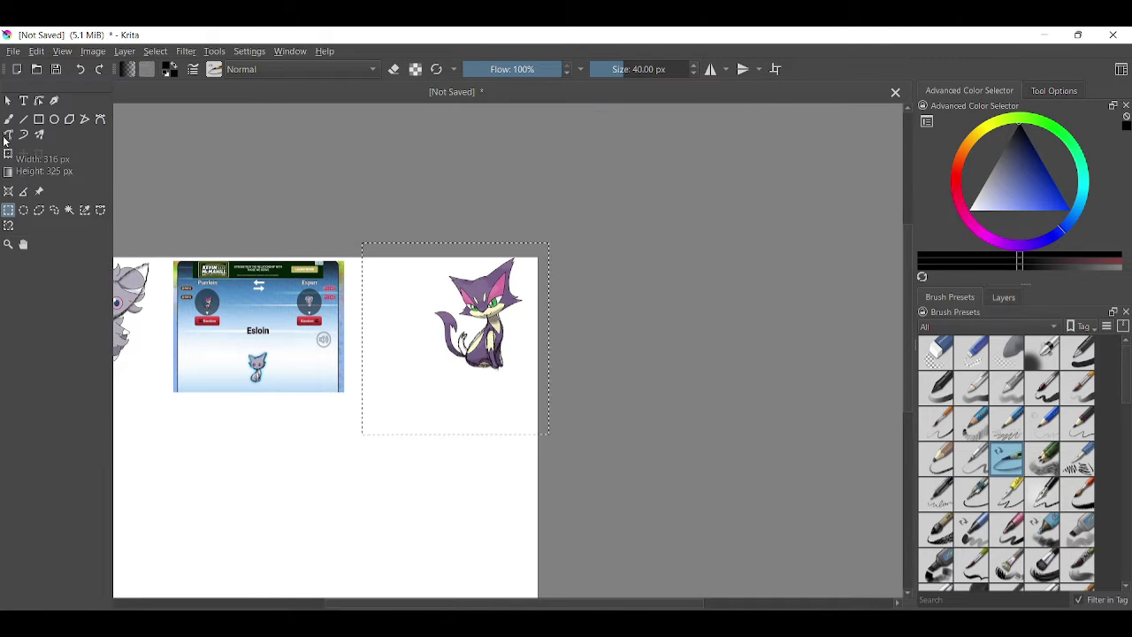
mouse_move(392, 537)
mouse_down()
mouse_move(459, 594)
mouse_move(521, 591)
mouse_up()
scroll(459, 594, down, 2)
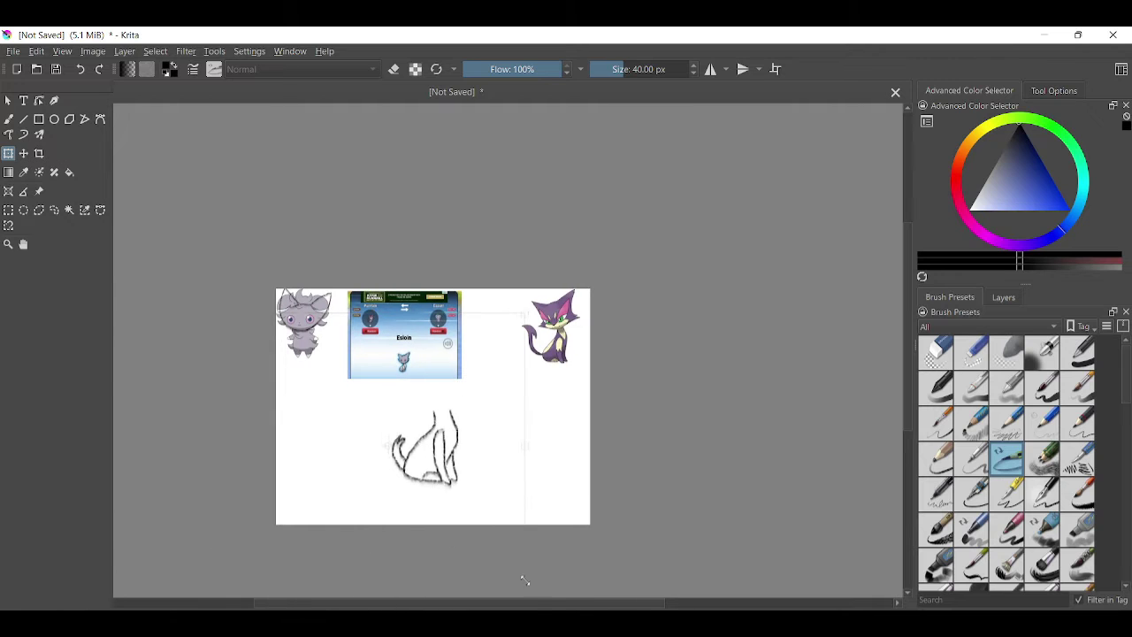
- Enlarge the eared head outline, place it above the body sketch, and sketch a short mouth line on it
mouse_move(381, 447)
mouse_down()
mouse_move(351, 353)
mouse_move(417, 392)
mouse_move(460, 400)
mouse_up()
scroll(459, 400, up, 2)
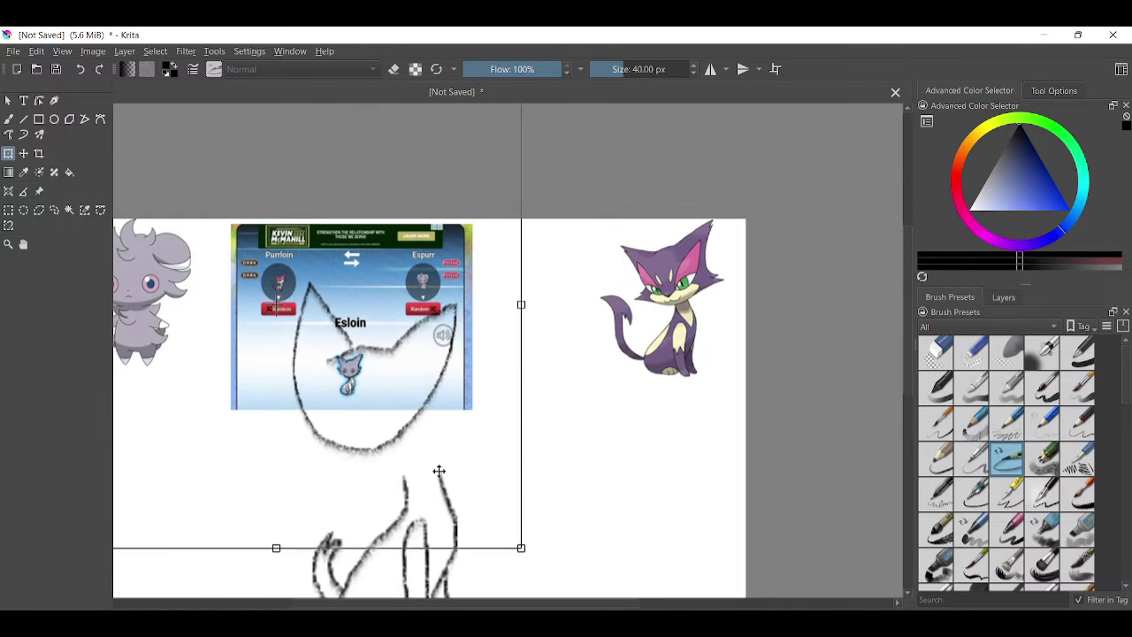
key(Return)
key(ctrl+r)
scroll(539, 457, up, 5)
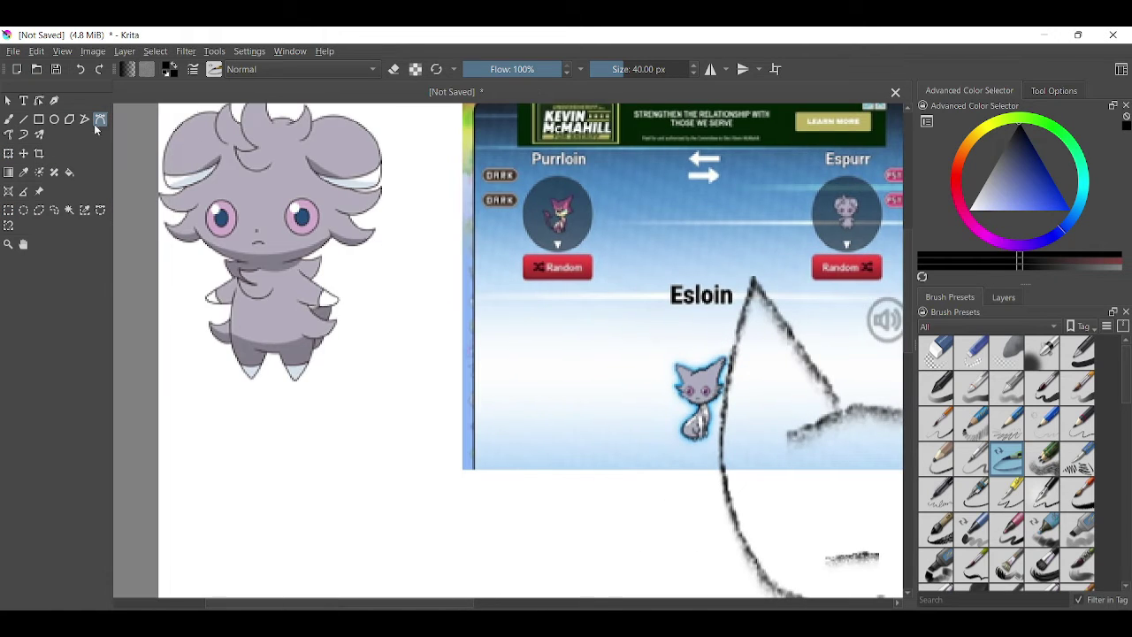
- Sketch an eye as two nested ellipses over the Espurr reference and move it onto the right side of the new head
click(54, 118)
drag(331, 206, 357, 277)
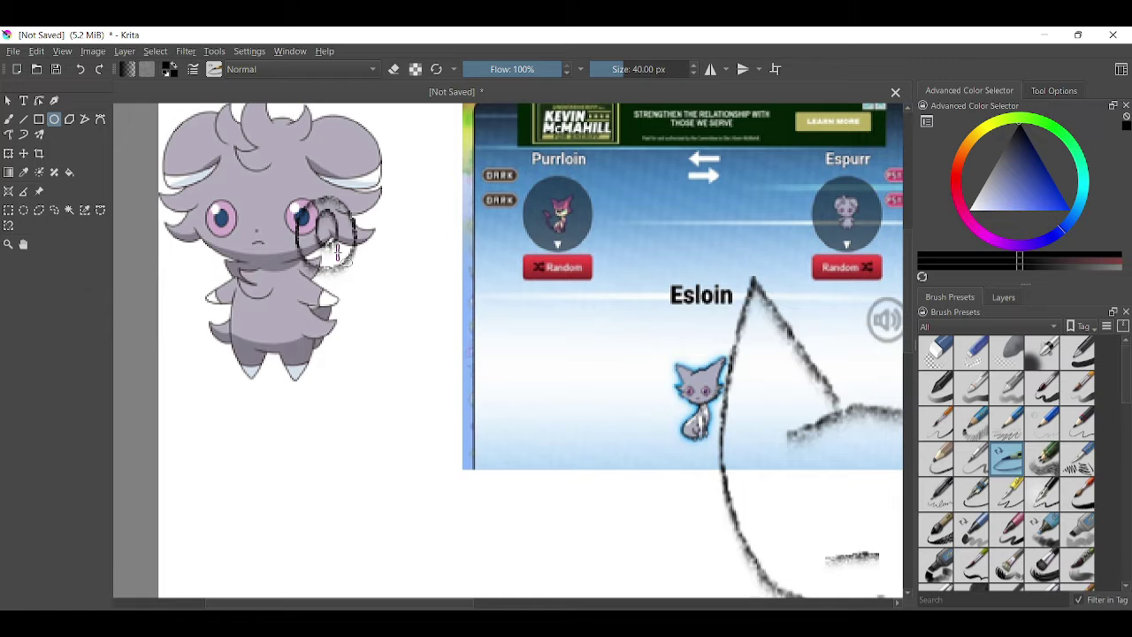
click(8, 153)
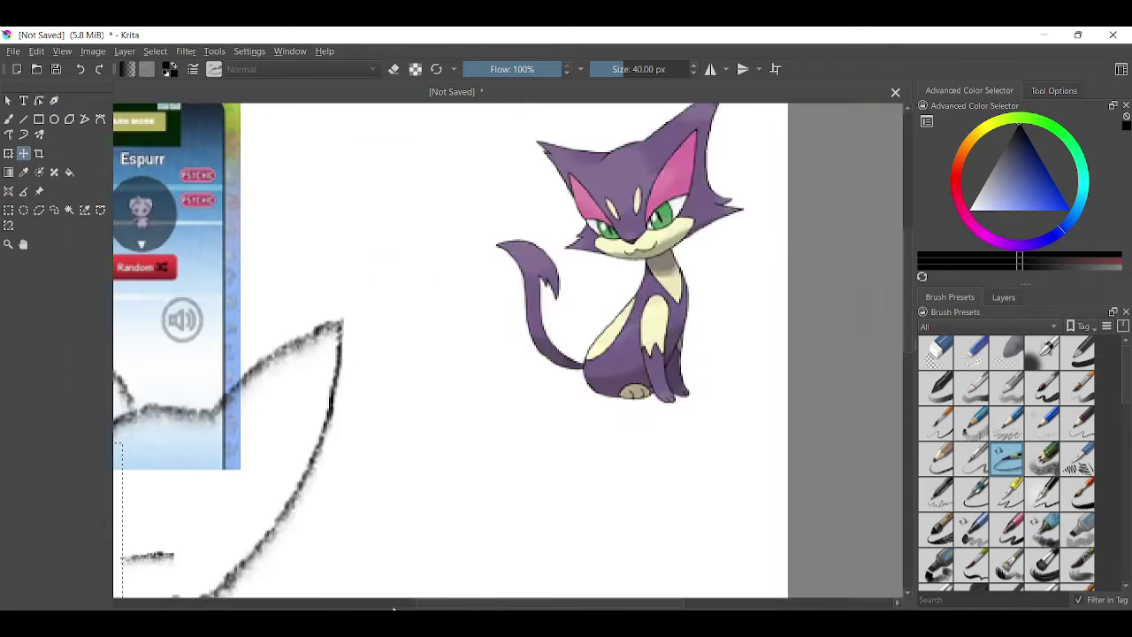
drag(323, 239, 466, 481)
drag(573, 589, 522, 541)
key(Return)
- Duplicate the sketched eye onto the left side of the face and add a small nose mark between the eyes
key(ctrl+j)
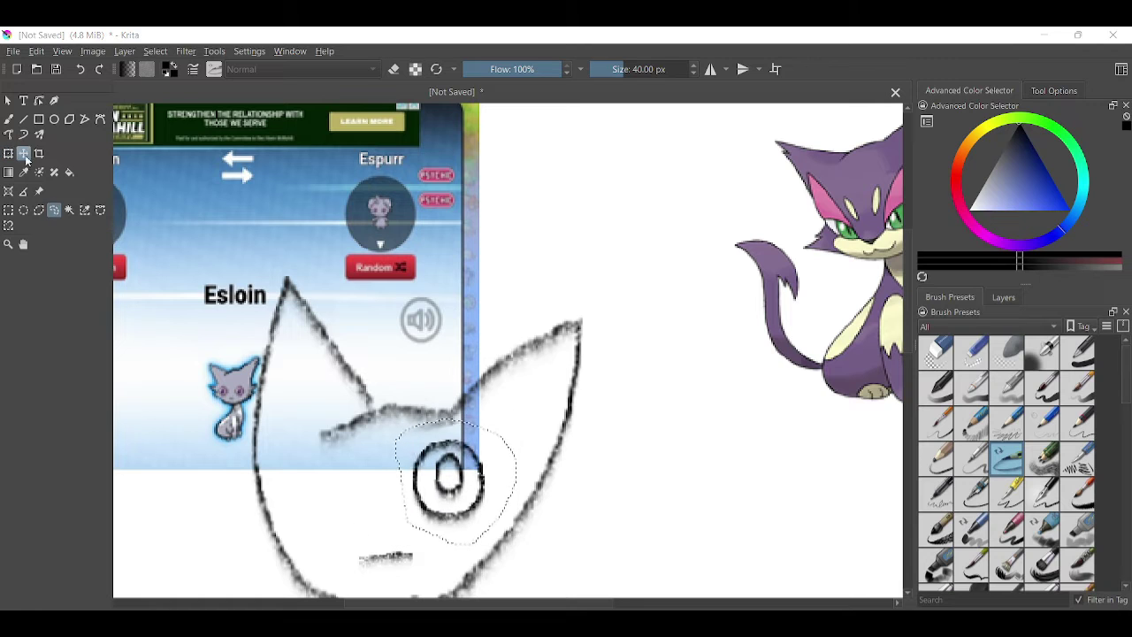
drag(415, 412, 296, 411)
key(ctrl+r)
key(ctrl+e)
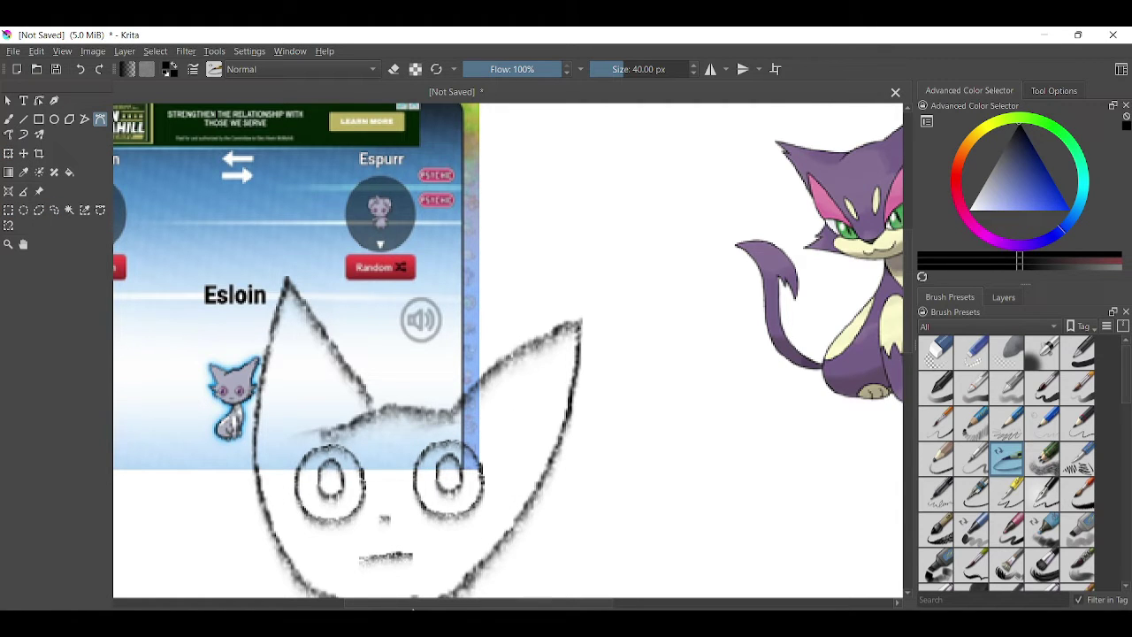
- Sketch the paw dividing lines on the front legs and the toe lines on the hind paw
scroll(278, 598, down, 4)
scroll(669, 487, up, 3)
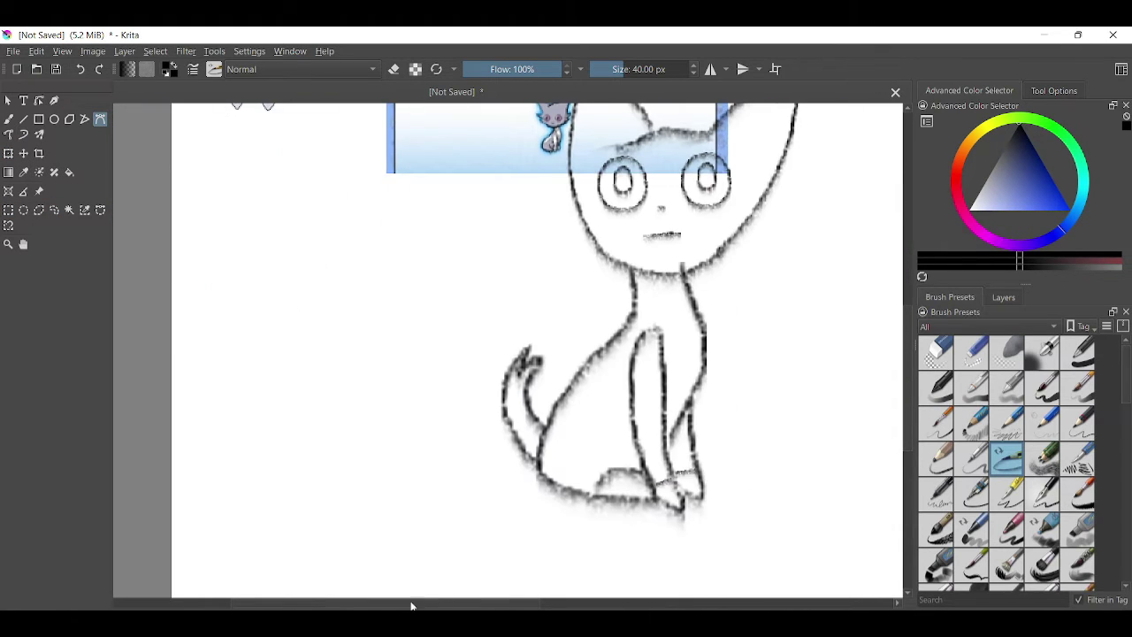
scroll(412, 606, right, 3)
scroll(414, 497, left, 2)
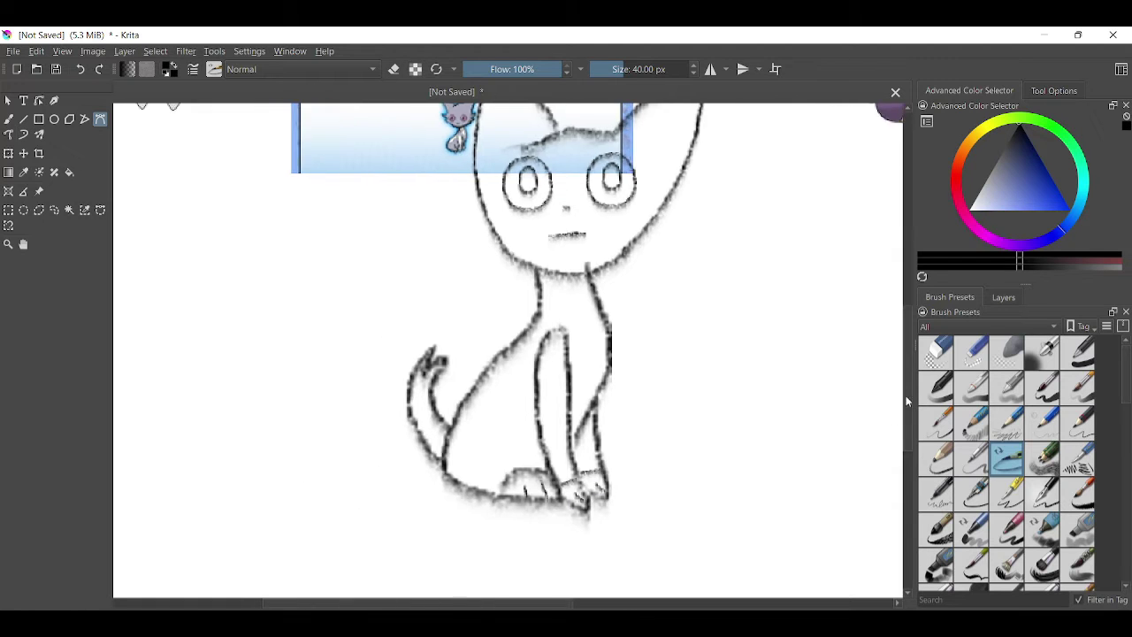
- Sketch a pointed V-shaped chest marking running from under the chin to the front edge of the chest
scroll(577, 402, up, 3)
scroll(577, 402, down, 1)
scroll(587, 541, down, 1)
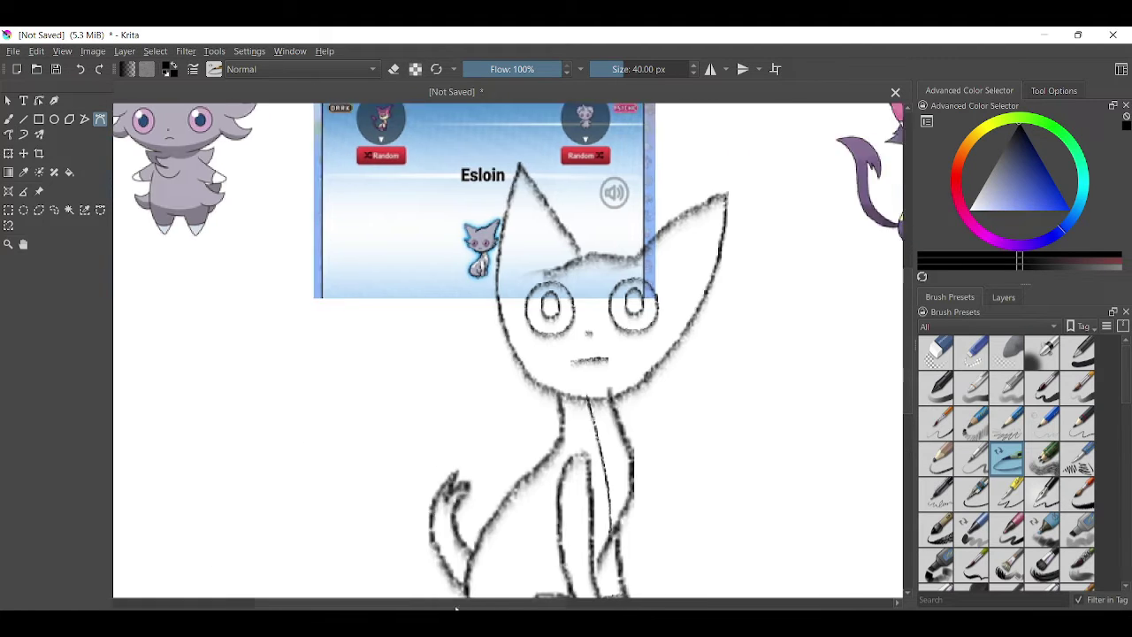
scroll(604, 405, up, 1)
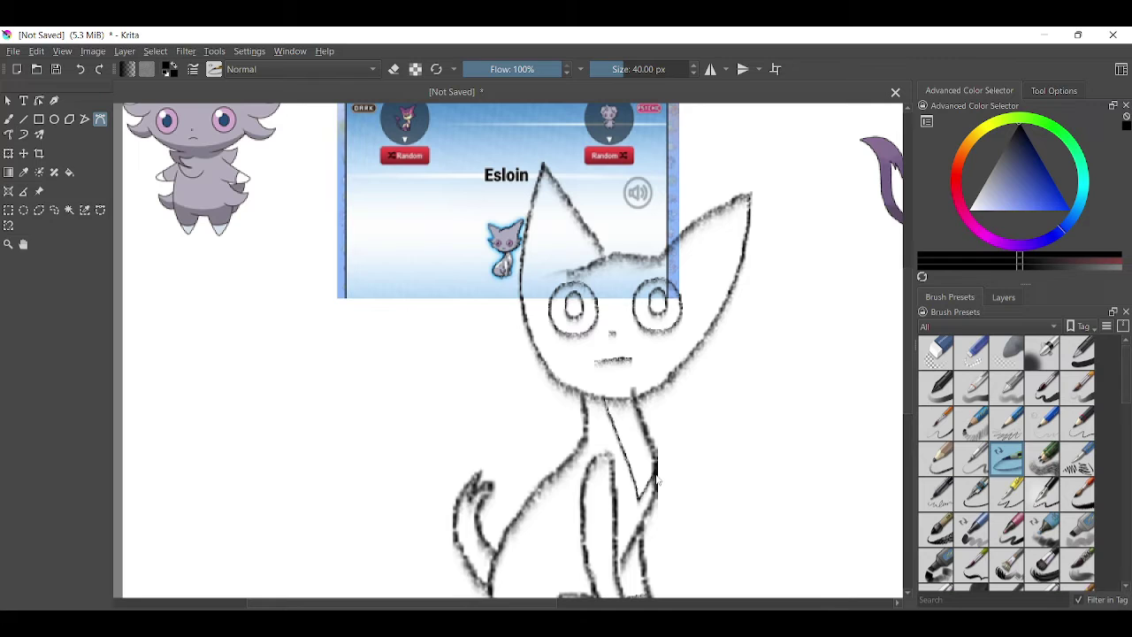
scroll(656, 480, down, 1)
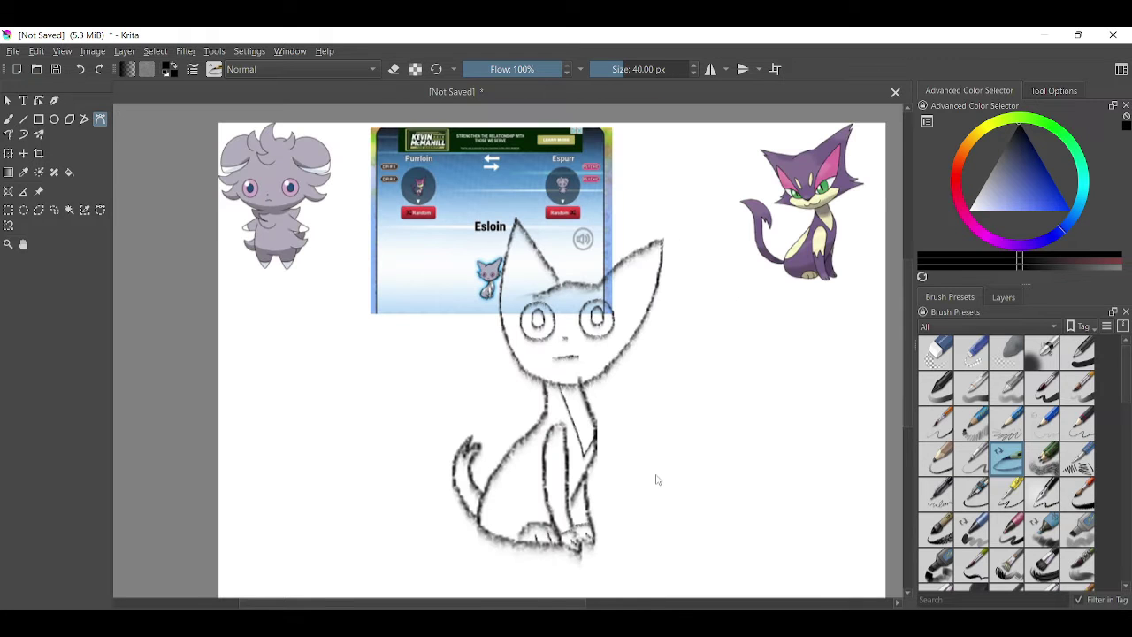
- Sketch curved markings across both ear tips and a tall pointed hair tuft on the forehead between the ears
scroll(656, 479, up, 1)
scroll(656, 479, down, 1)
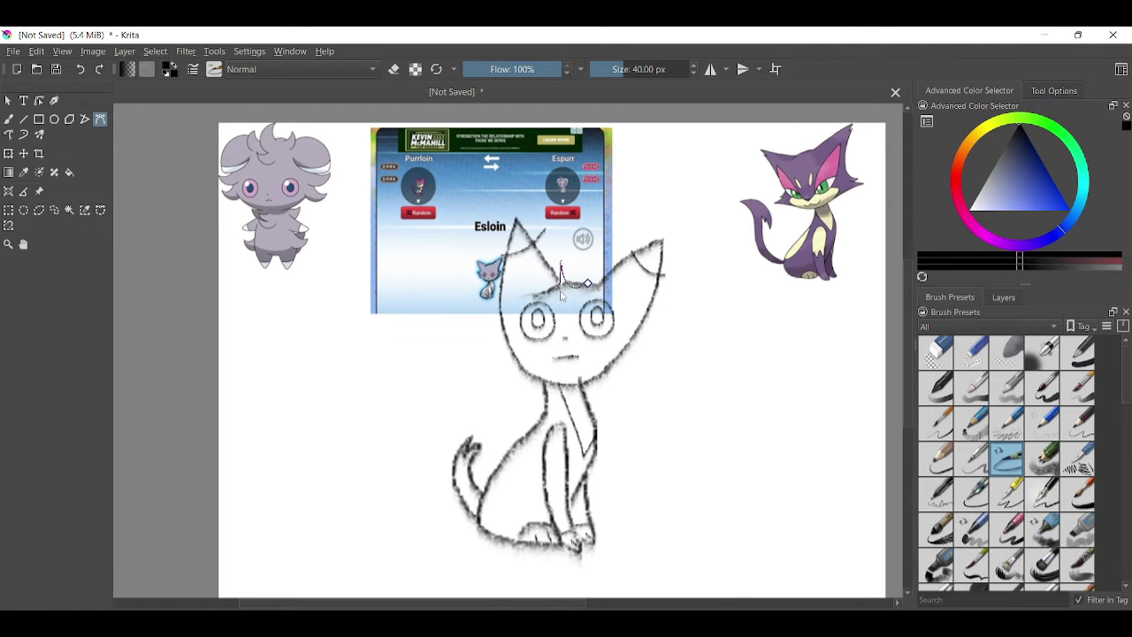
scroll(560, 295, up, 2)
scroll(638, 212, down, 2)
scroll(639, 212, up, 2)
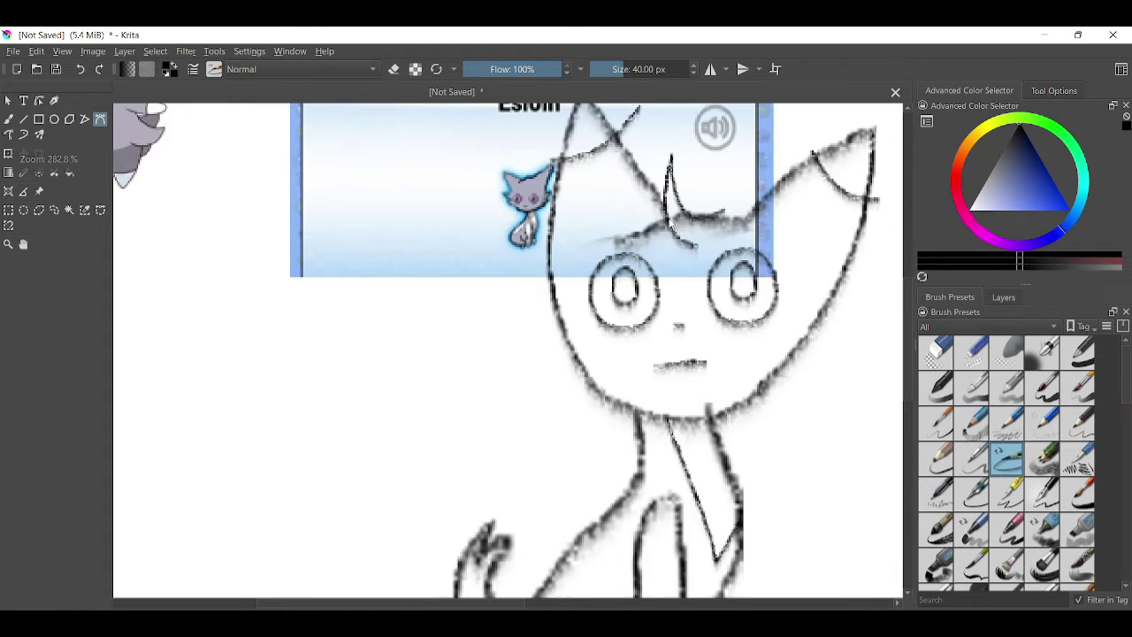
scroll(699, 263, down, 2)
- Sketch a curled lock on the forehead above the eyes and a smaller hair spike beside the tall tuft
scroll(697, 256, up, 3)
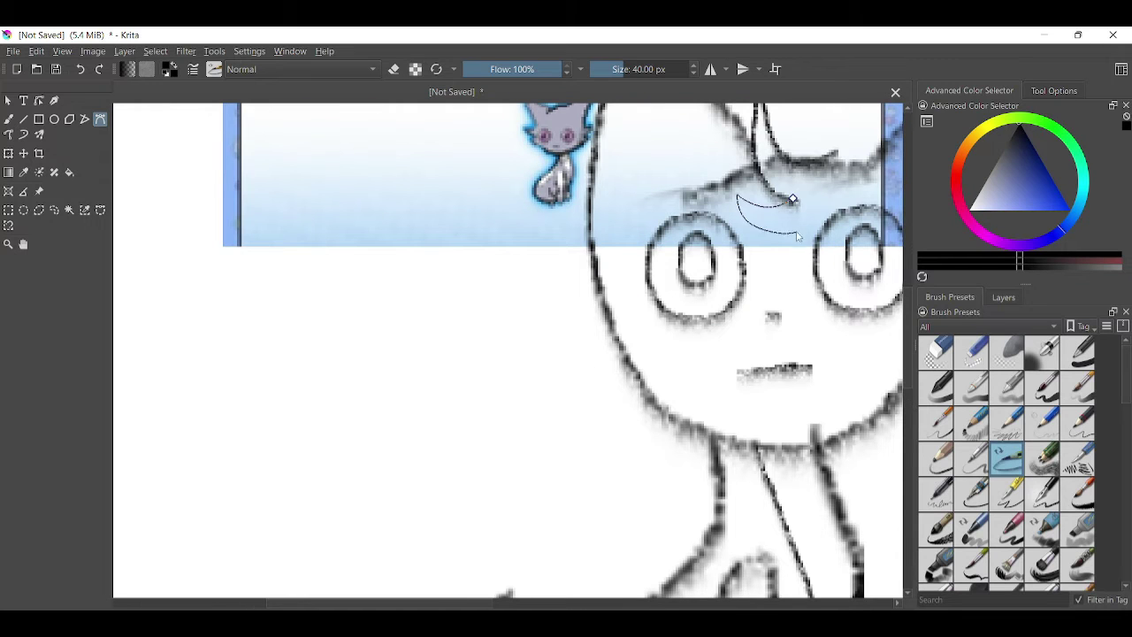
double_click(794, 199)
scroll(809, 181, down, 2)
scroll(831, 174, up, 3)
scroll(880, 193, up, 3)
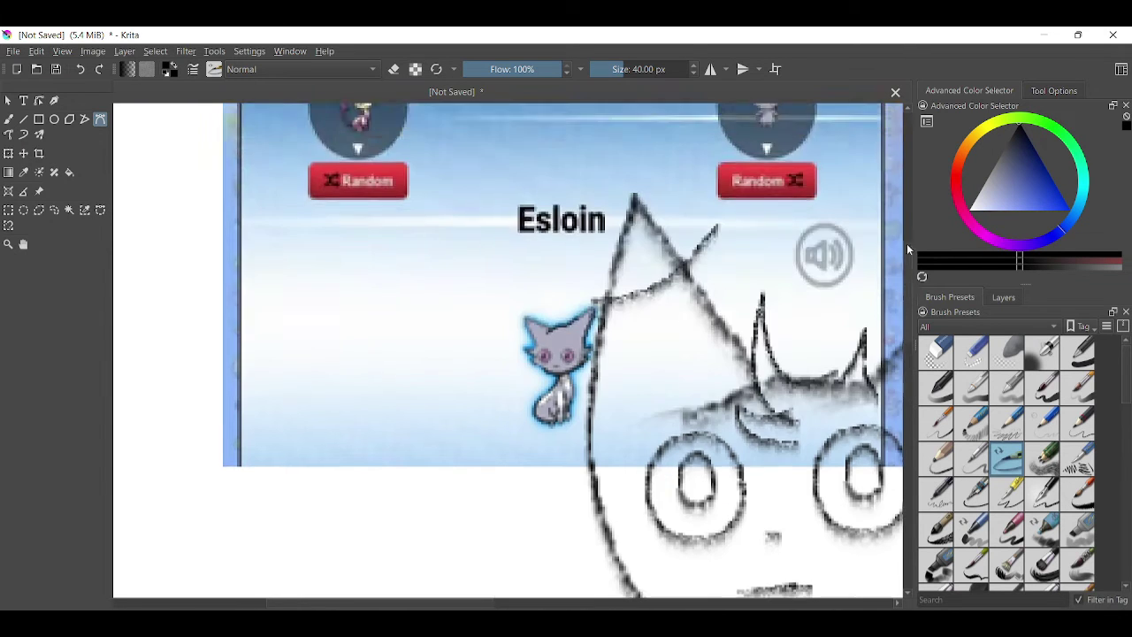
scroll(906, 243, down, 4)
scroll(907, 244, up, 4)
- Choose a smooth ink brush at 5 px and ink the forehead curl and both hair spikes over the sketch
click(1078, 387)
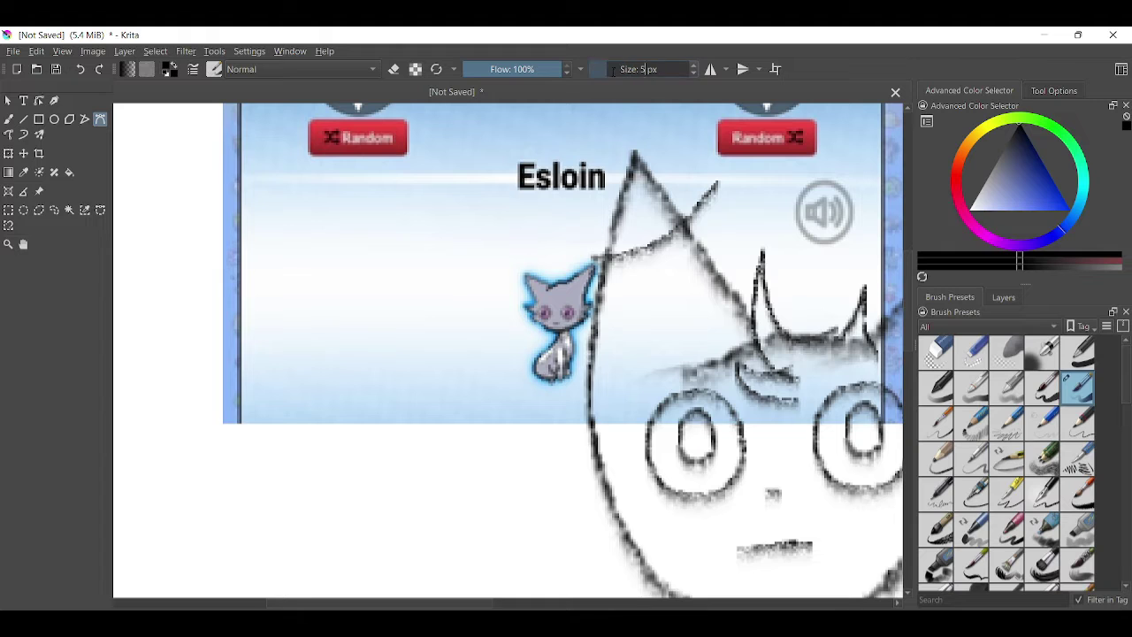
drag(407, 605, 437, 606)
click(679, 403)
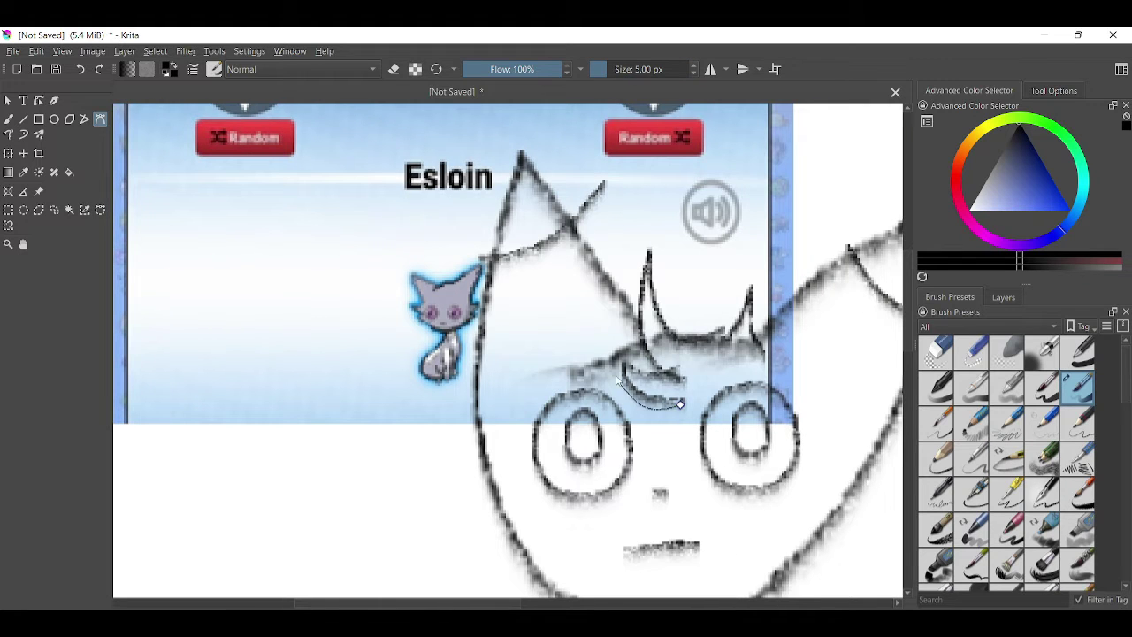
double_click(694, 358)
click(699, 352)
click(750, 294)
double_click(761, 349)
- Ink the full head outline with both ears and the short brow line left of the forehead tuft
key(minus)
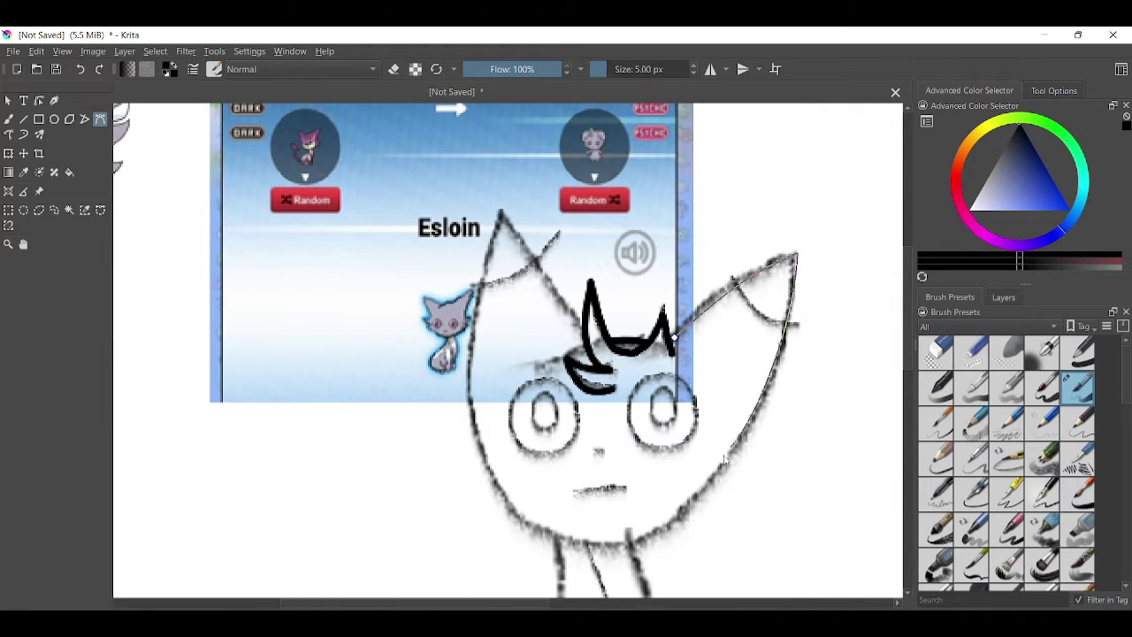
double_click(583, 336)
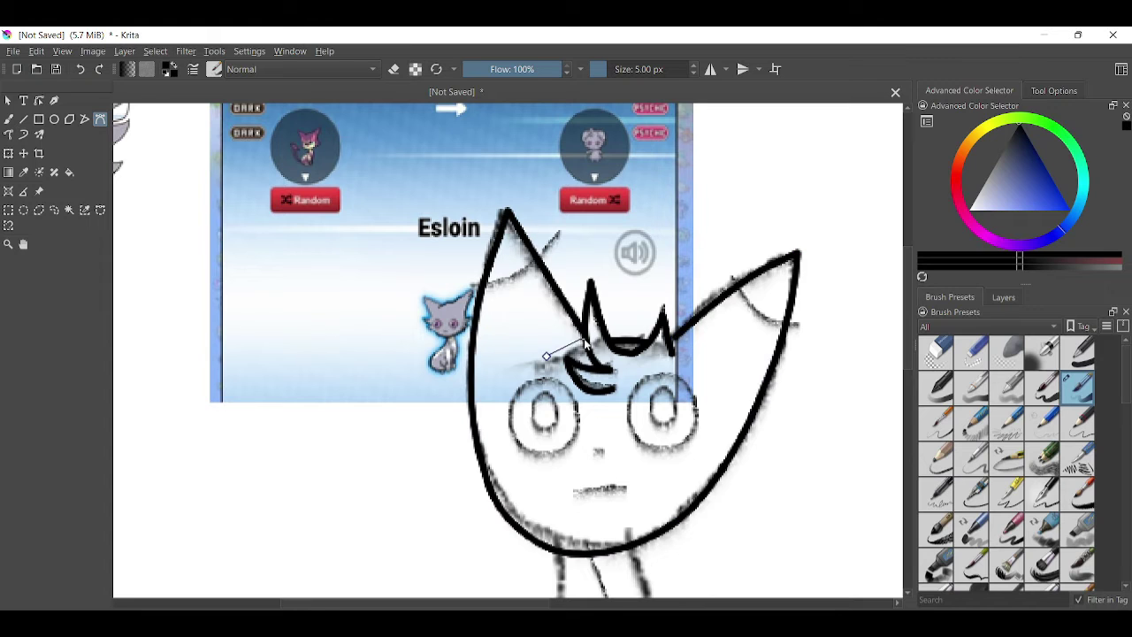
scroll(902, 366, down, 3)
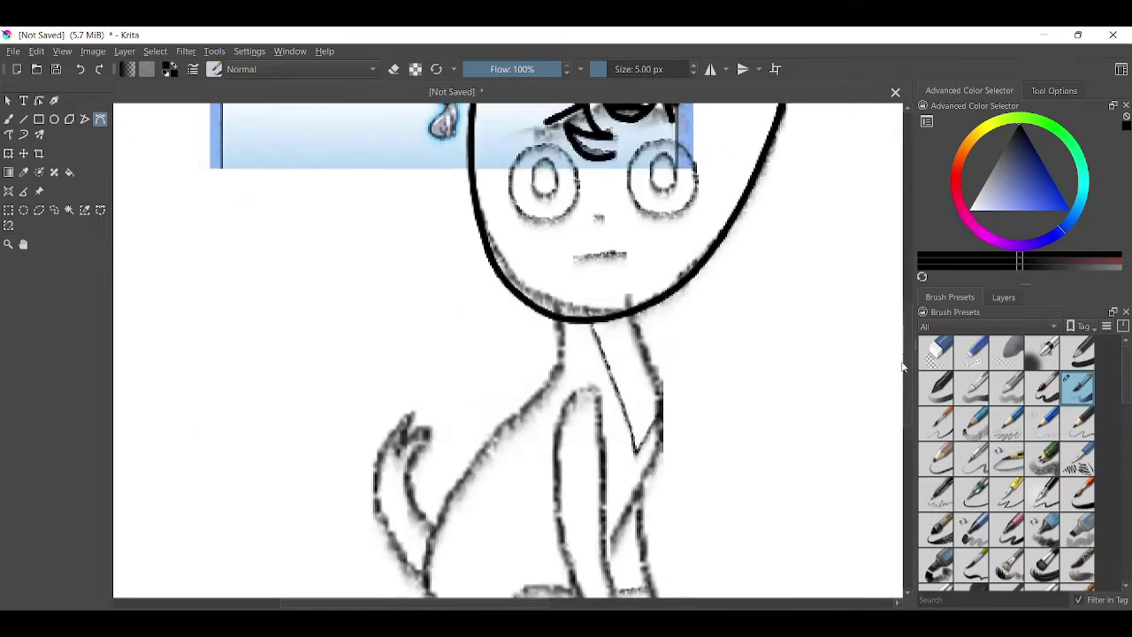
- Ink the hind paw with the back outline up to the neck, and ink the ear-tip markings
scroll(893, 370, up, 2)
scroll(882, 374, down, 4)
click(500, 479)
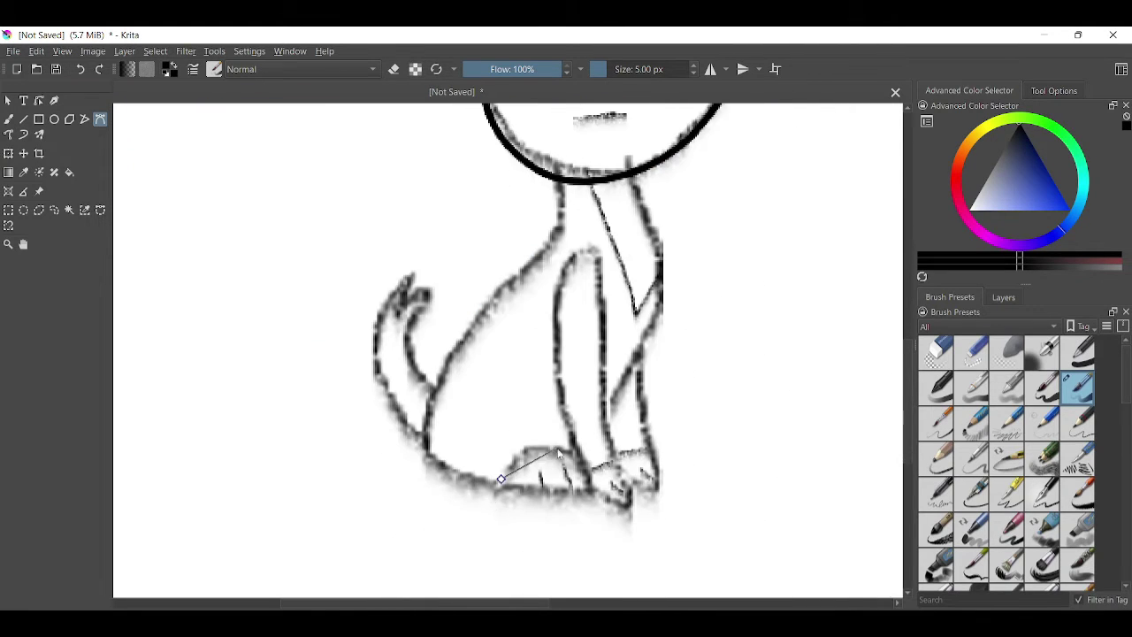
double_click(501, 478)
double_click(530, 276)
key(1)
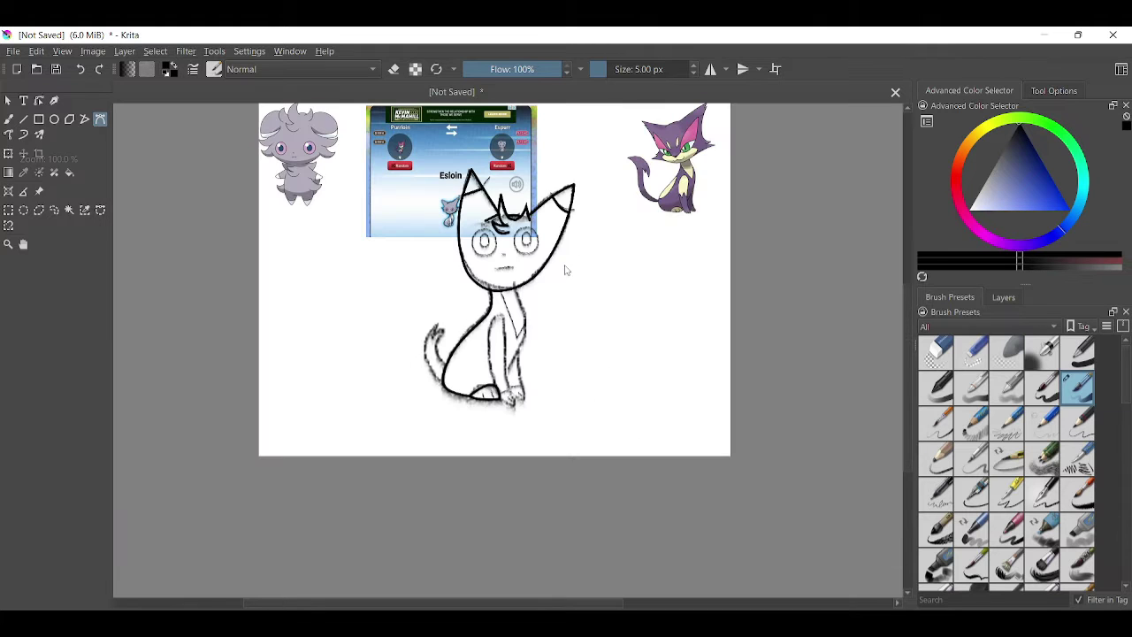
- Ink two short toe lines on the hind paw
key(plus)
key(plus)
key(plus)
scroll(905, 362, up, 5)
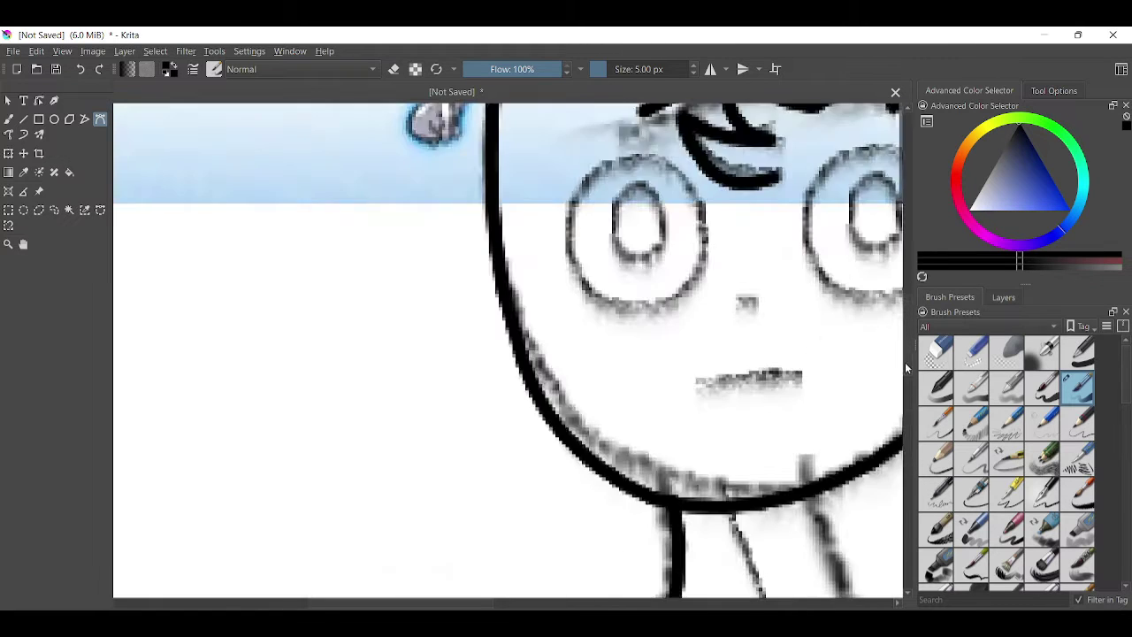
scroll(905, 362, down, 6)
click(630, 392)
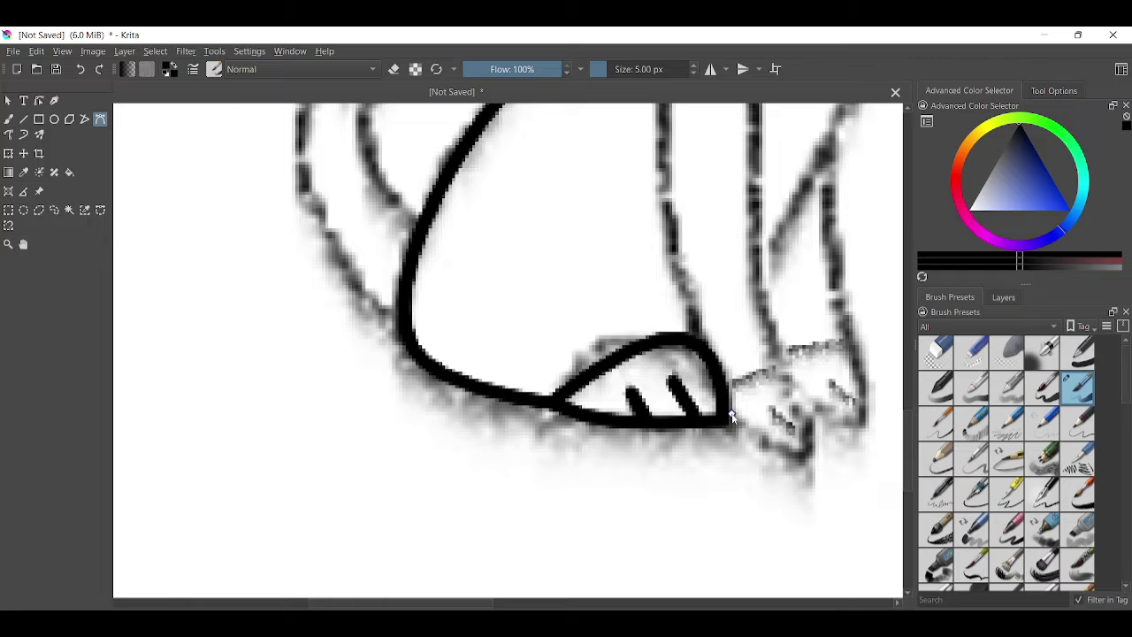
- Ink the near front leg with its paw, and the front edge of the chest
key(minus)
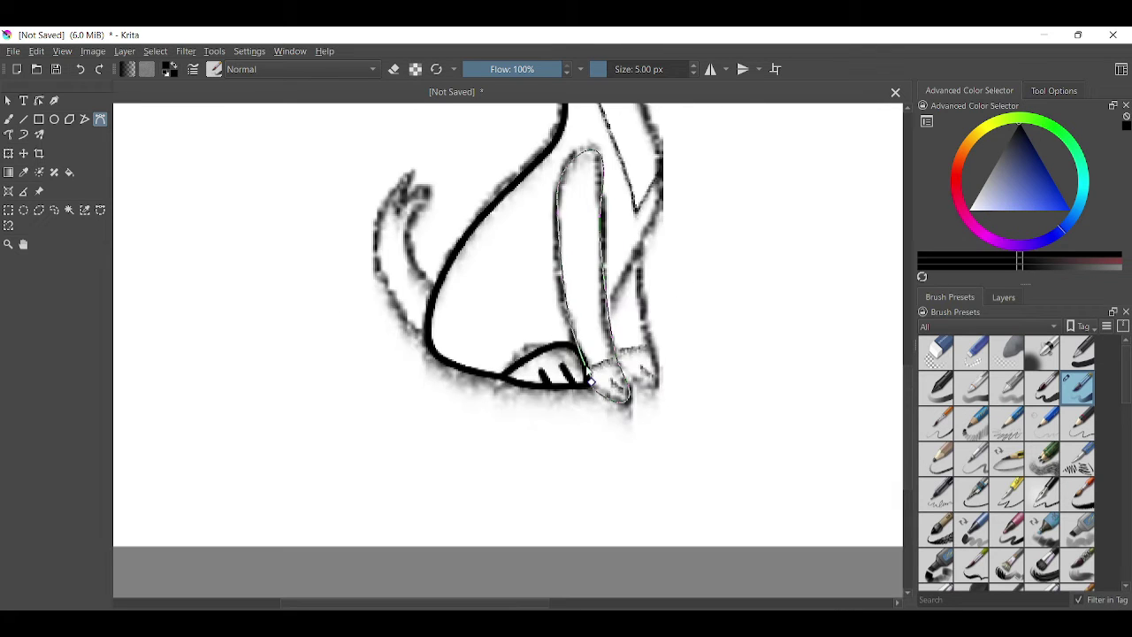
double_click(590, 380)
click(610, 302)
- Ink the far front leg with its paw, then the dividing and toe lines on both front paws
key(plus)
key(plus)
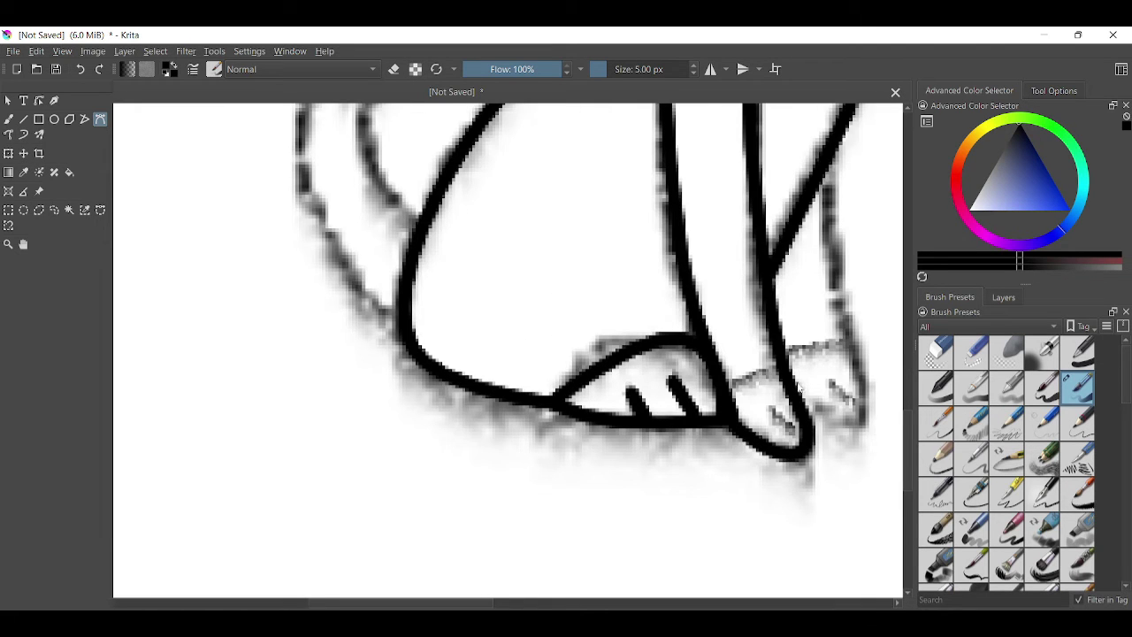
double_click(819, 187)
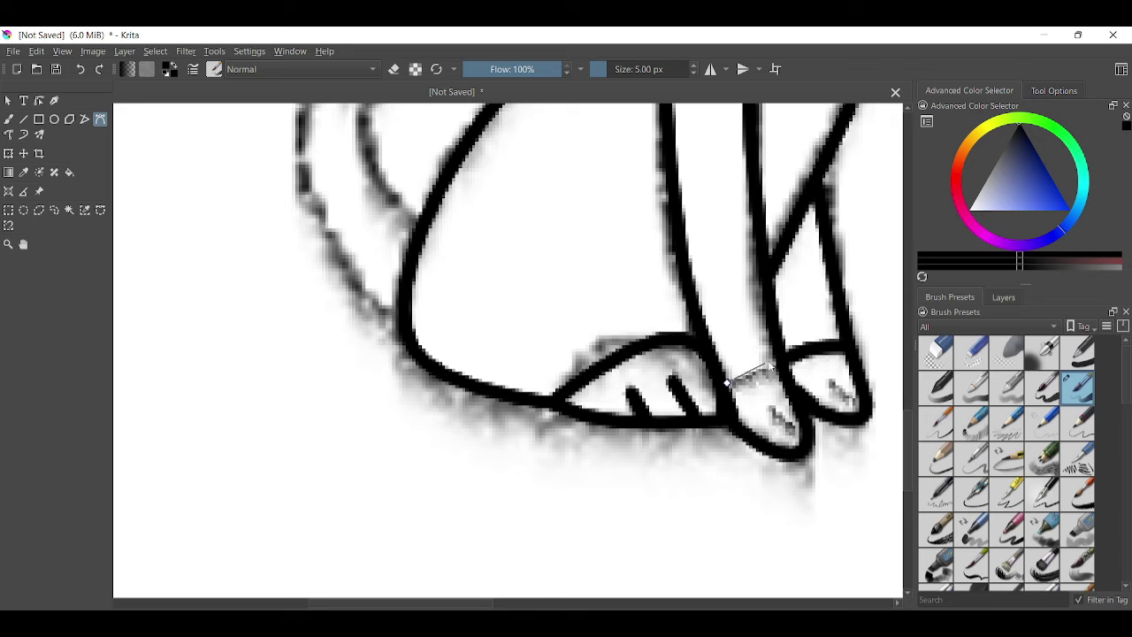
scroll(856, 415, up, 5)
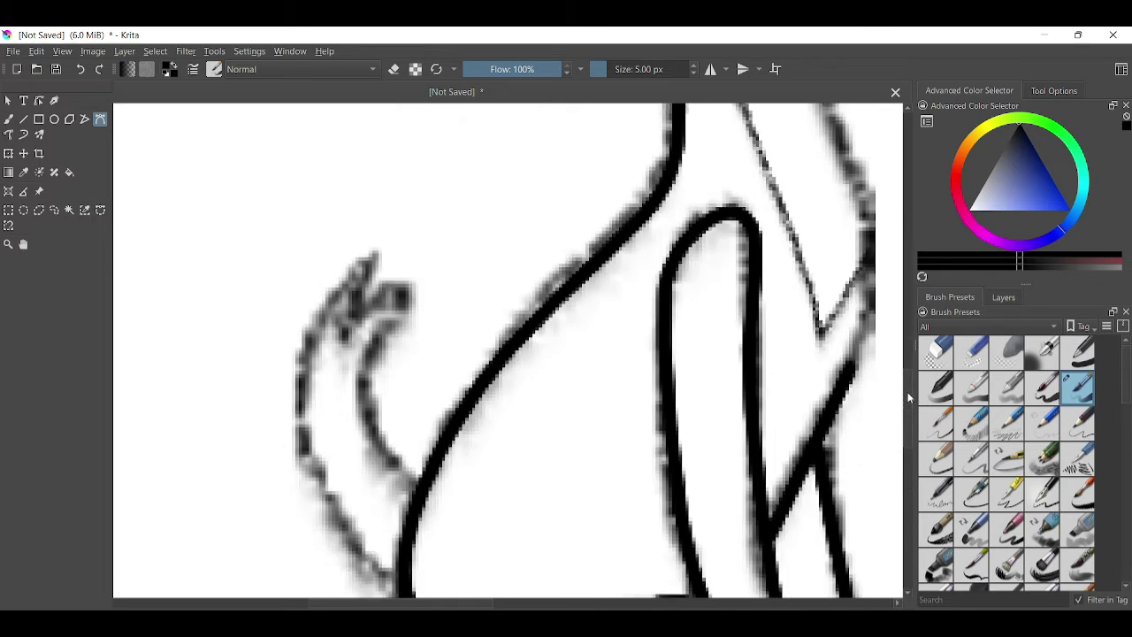
- Ink the V-shaped chest marking from the chest's front edge to its point and up to the chin
click(733, 257)
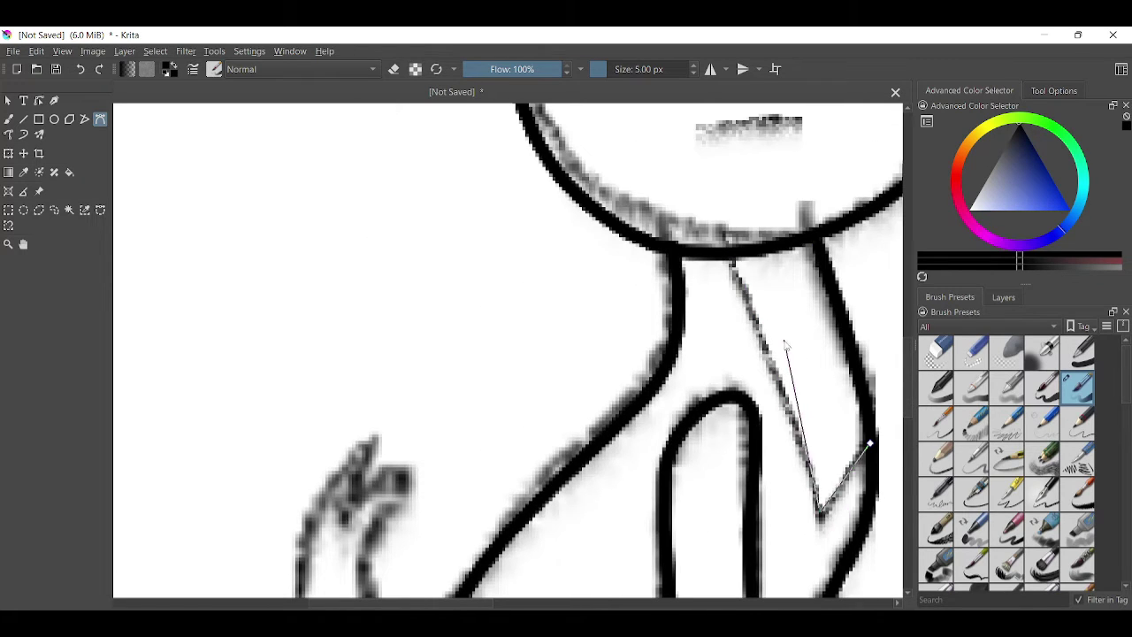
double_click(740, 252)
key(minus)
key(minus)
key(minus)
key(minus)
key(plus)
key(plus)
key(plus)
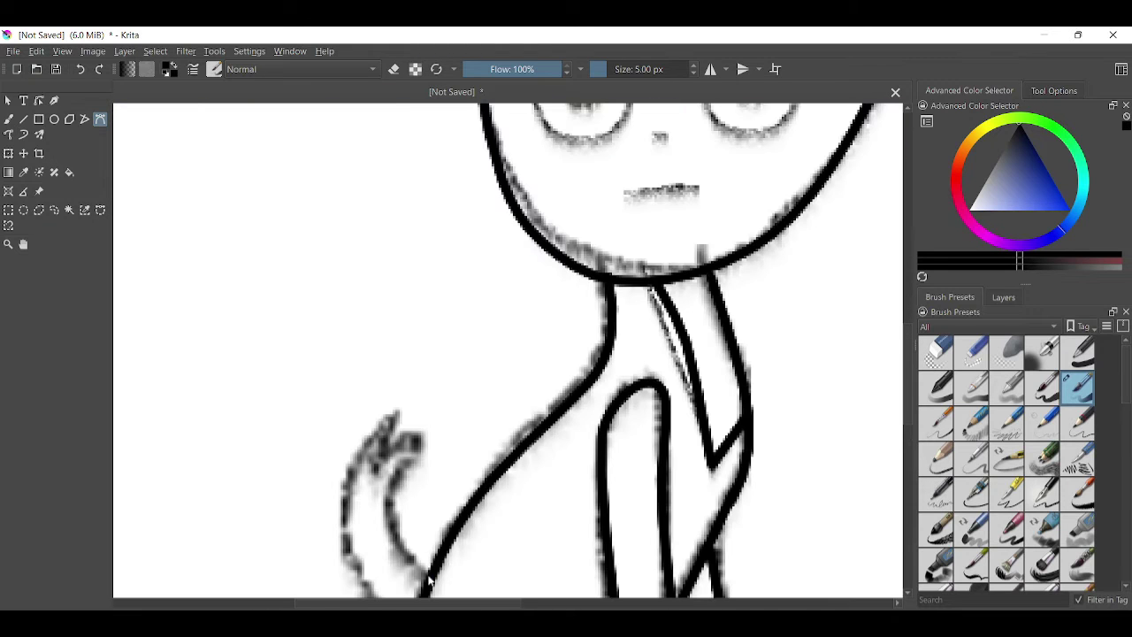
- Ink the curved tail outline with its forked tip, joining it to the lower back
key(minus)
key(minus)
key(minus)
key(Return)
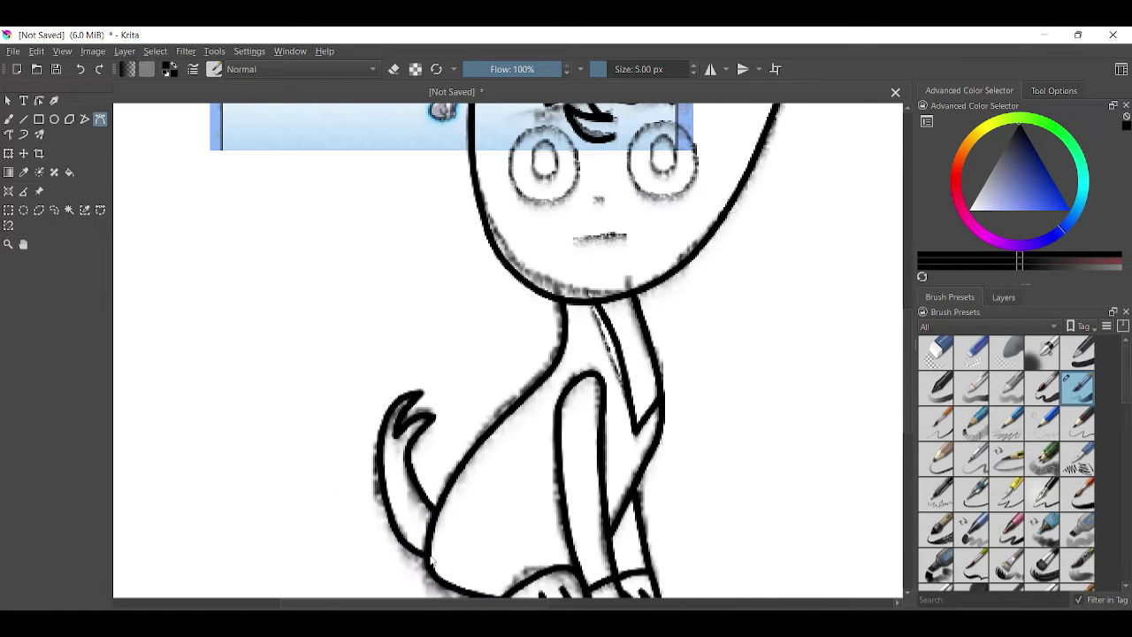
- Ink the straight mouth line and draw the left eye as an outer ellipse with a smaller pupil ellipse inside
key(plus)
key(plus)
key(Return)
key(plus)
click(54, 119)
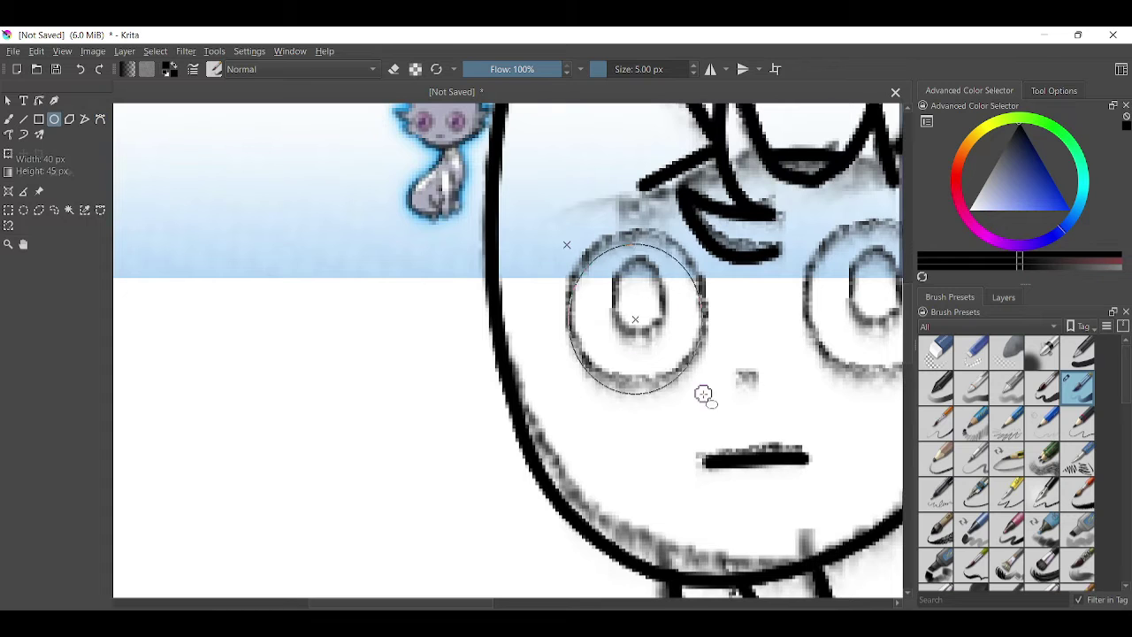
drag(606, 277, 668, 359)
key(minus)
key(minus)
key(minus)
key(plus)
key(plus)
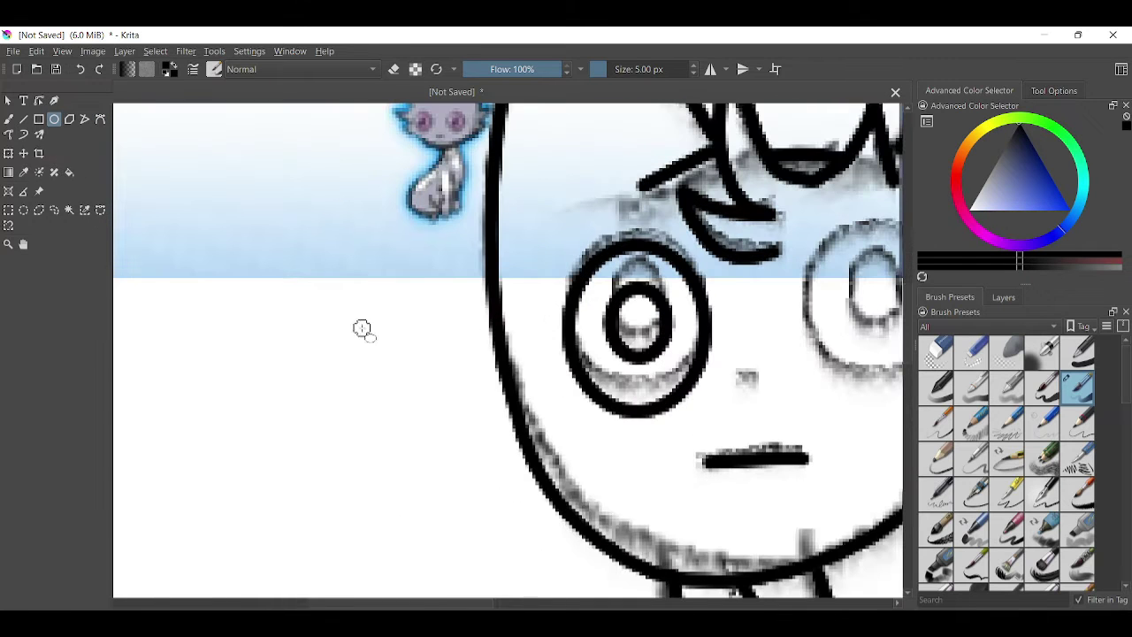
- Select the inked left eye, place a copy over the sketched right eye, and clear the selection
key(j)
drag(543, 224, 708, 449)
key(t)
key(plus)
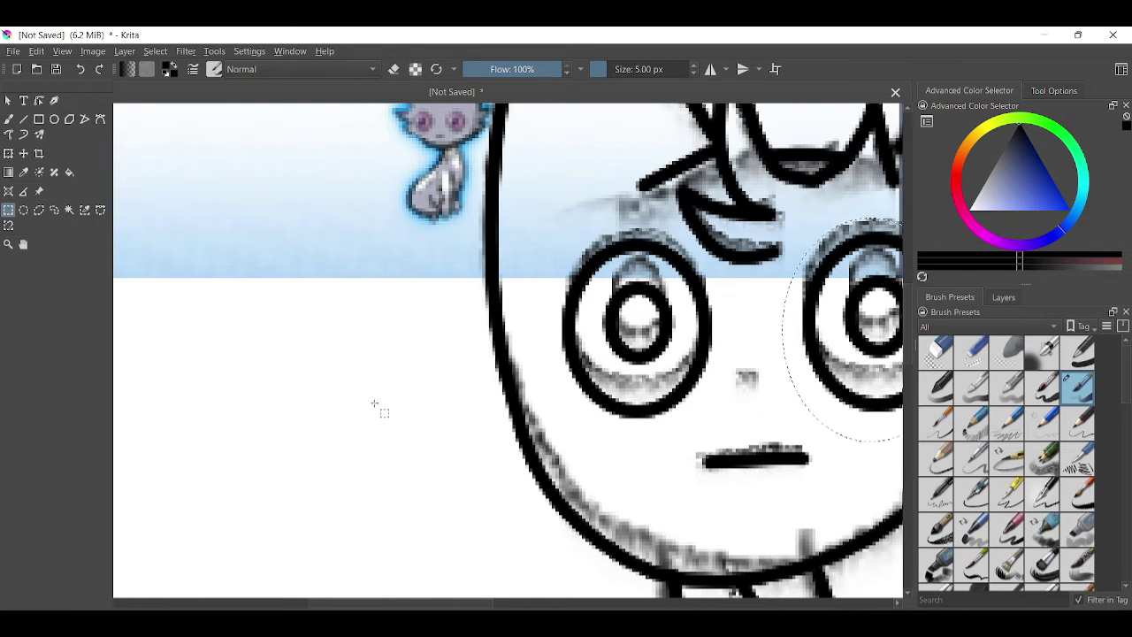
key(ctrl+shift+a)
- Ink the nose as a small solid downward-pointing triangle between the eyes and the mouth with the 5 px brush
key(b)
drag(734, 377, 762, 378)
key(minus)
key(minus)
key(minus)
key(plus)
key(plus)
key(plus)
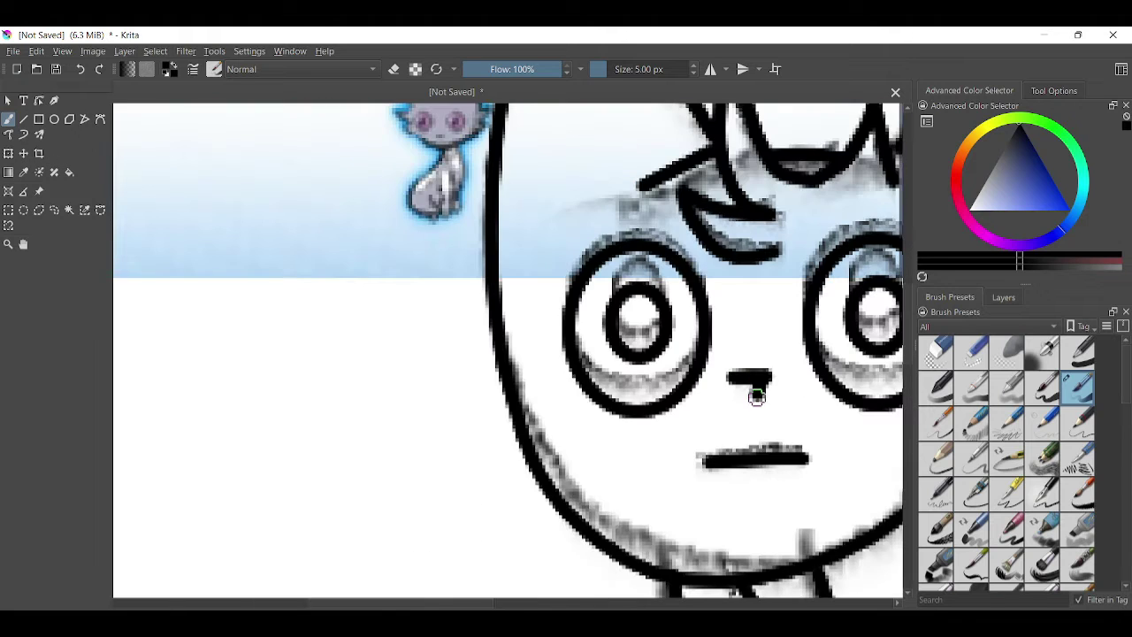
- Hide the two rough sketch layers, Paint Layer 1 and Paint Layer 2 (pasted)
key(minus)
key(minus)
key(minus)
click(1003, 297)
click(924, 413)
click(924, 397)
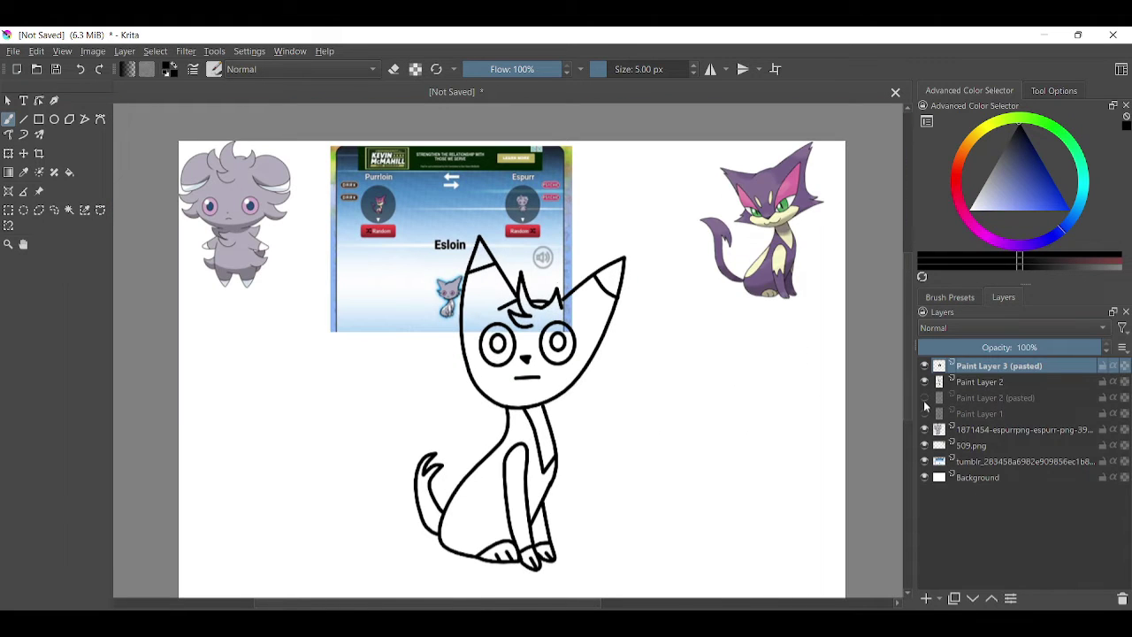
- Erase the straight ear-tip divider lines and the adjoining ear edges on Paint Layer 2 with a 25 px eraser
click(950, 297)
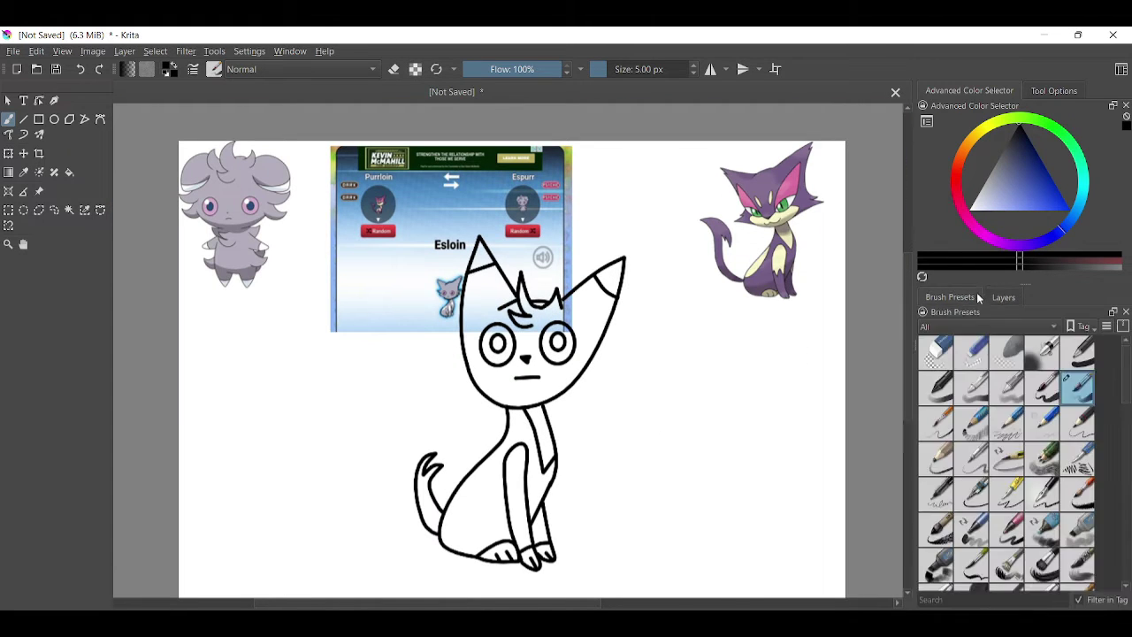
click(971, 352)
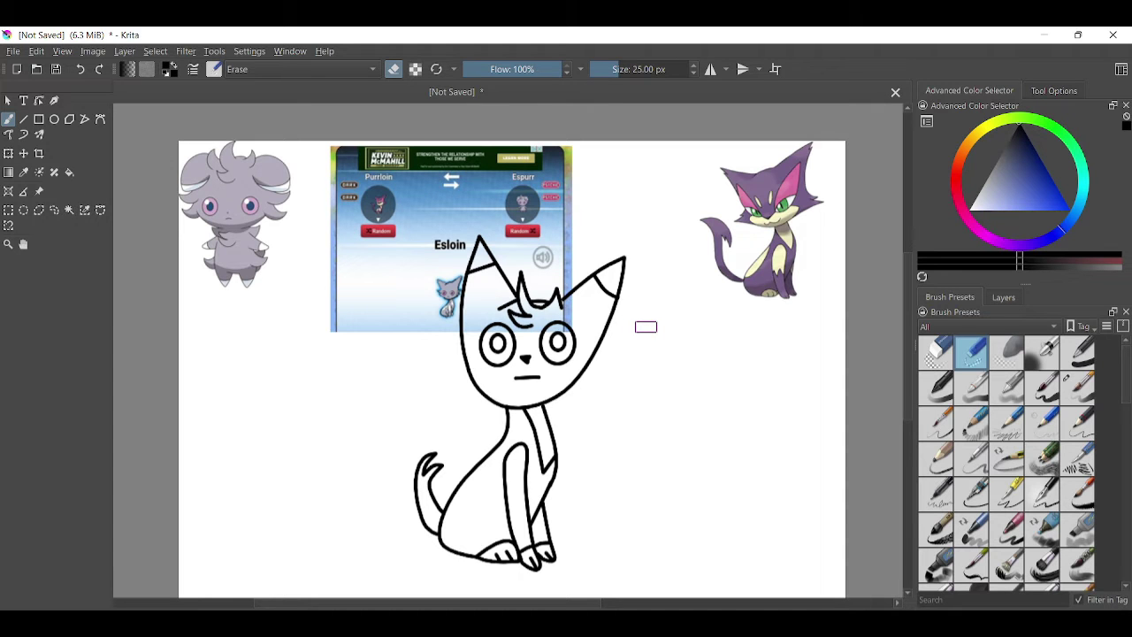
key(plus)
key(plus)
key(plus)
key(plus)
key(minus)
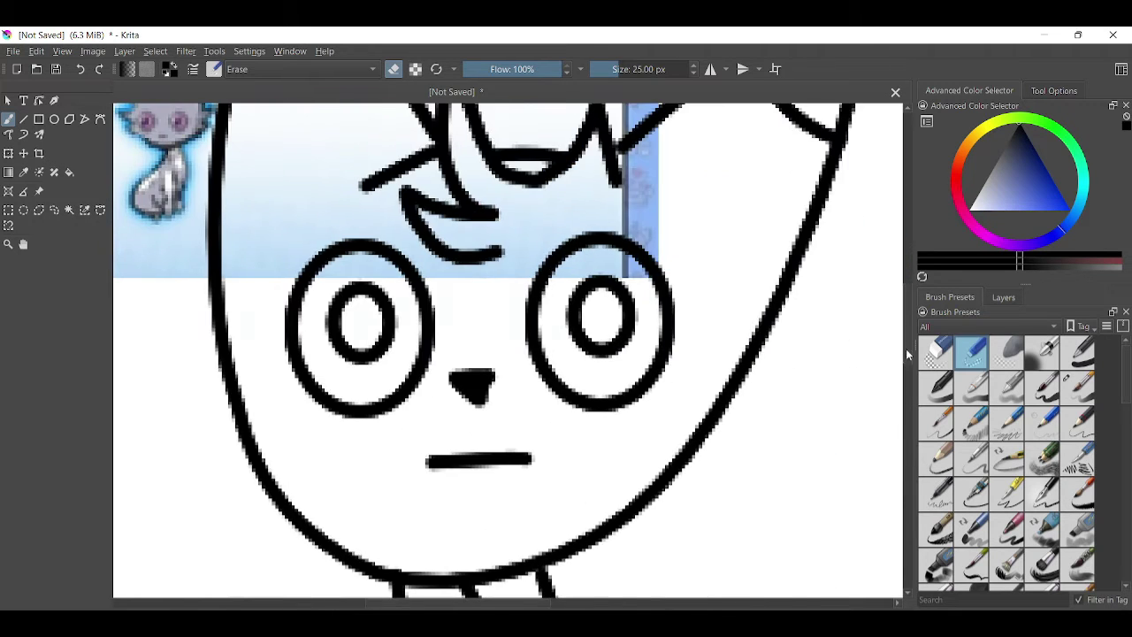
key(plus)
click(1003, 297)
click(935, 387)
drag(716, 323, 849, 407)
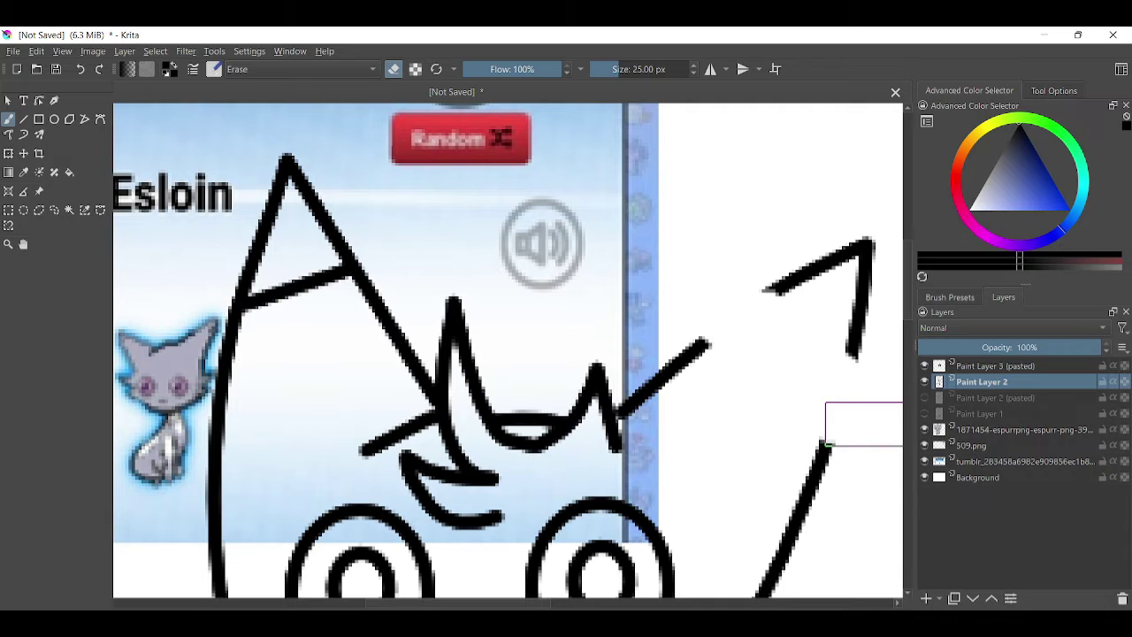
drag(349, 243, 243, 296)
- Redraw the missing edges of both ears and add curved ear-tip dividers with the 5 px brush
click(949, 298)
click(1077, 387)
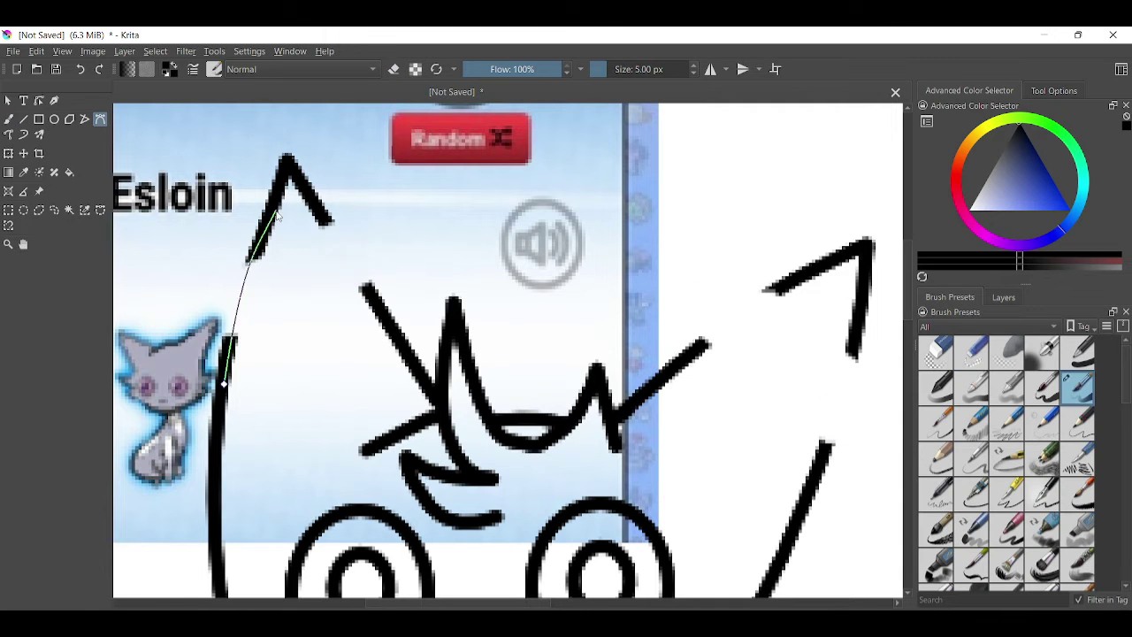
drag(276, 215, 376, 318)
drag(703, 354, 779, 284)
mouse_move(830, 498)
mouse_down()
mouse_move(860, 349)
mouse_move(787, 287)
mouse_up()
key(minus)
key(minus)
key(plus)
key(plus)
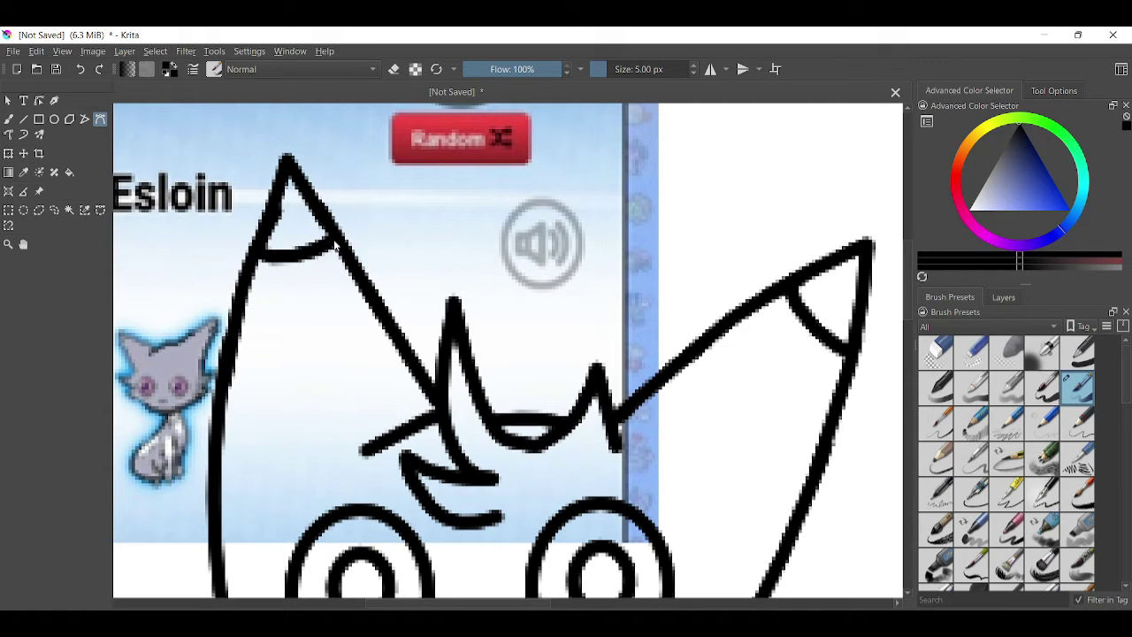
key(minus)
key(minus)
key(minus)
key(minus)
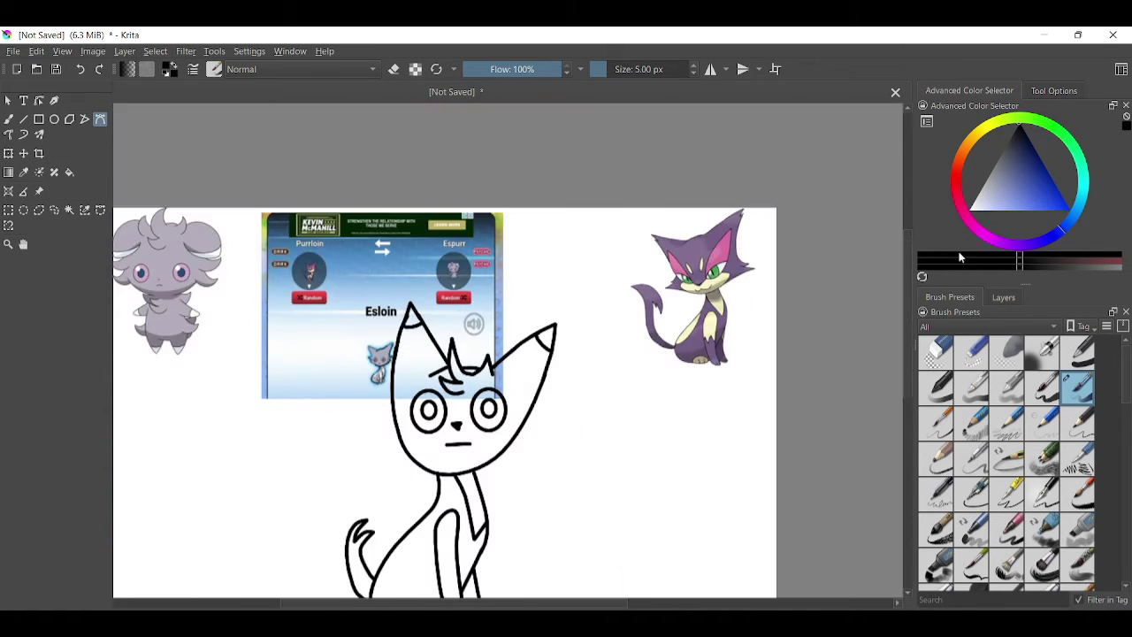
- Paint a 44 px test stroke in Purrloin's purple on a new layer below the line art, beside the character
click(1004, 298)
ctrl+click(139, 239)
click(950, 297)
click(1077, 387)
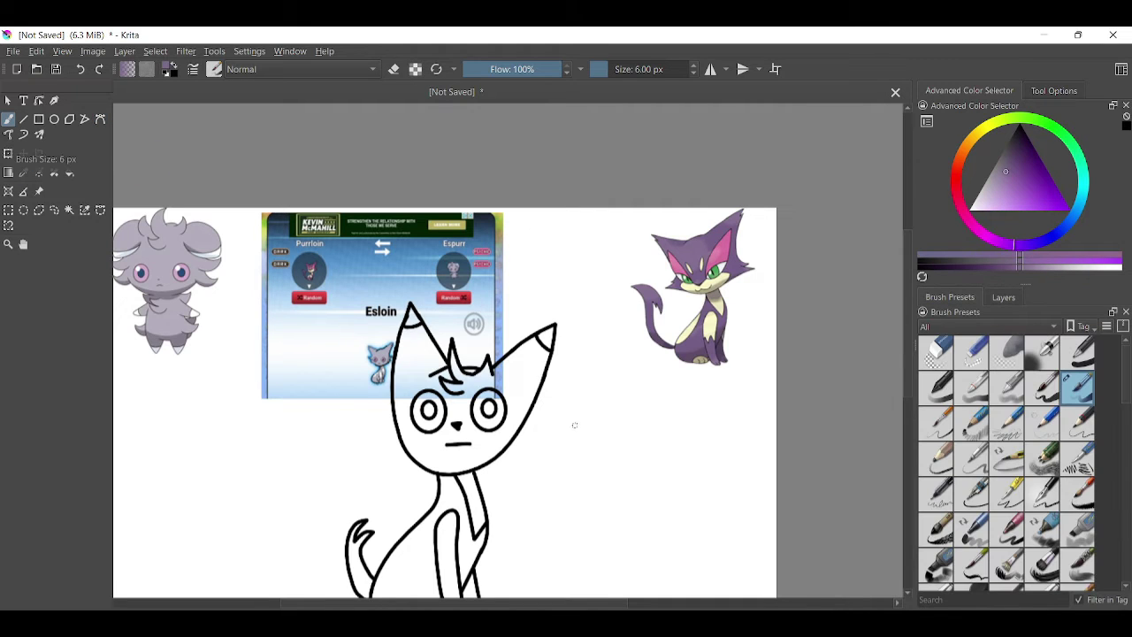
drag(567, 417, 698, 522)
- Cross the purple stroke with Espurr's gray on a new layer at 50% opacity, sample the blended color, and delete the test layer
ctrl+click(165, 257)
click(1003, 297)
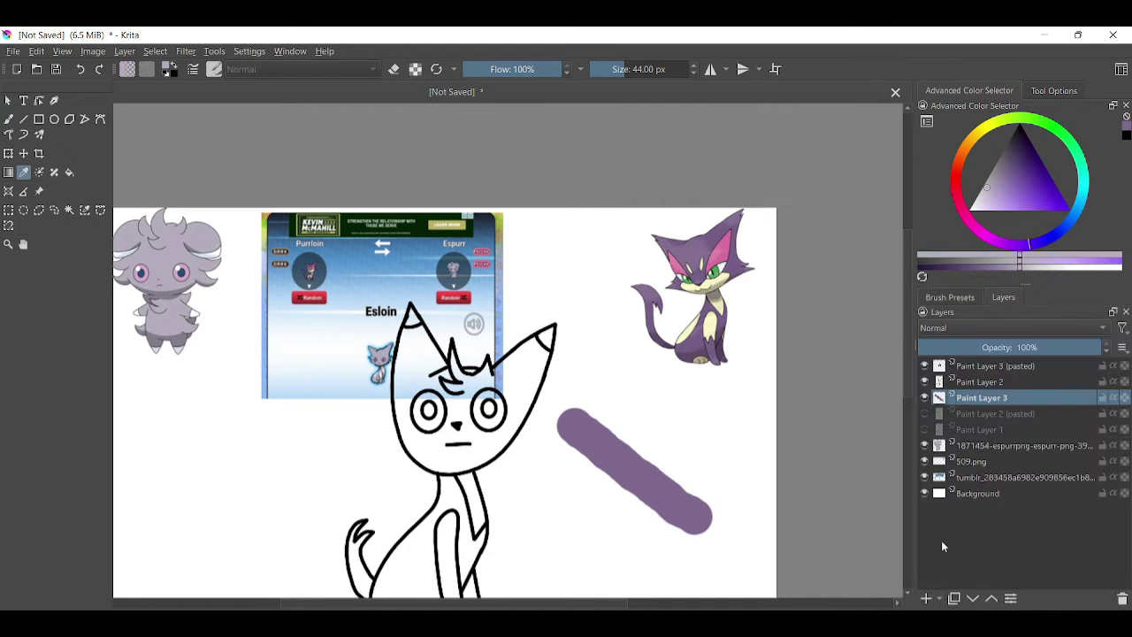
drag(623, 538, 674, 440)
click(1024, 347)
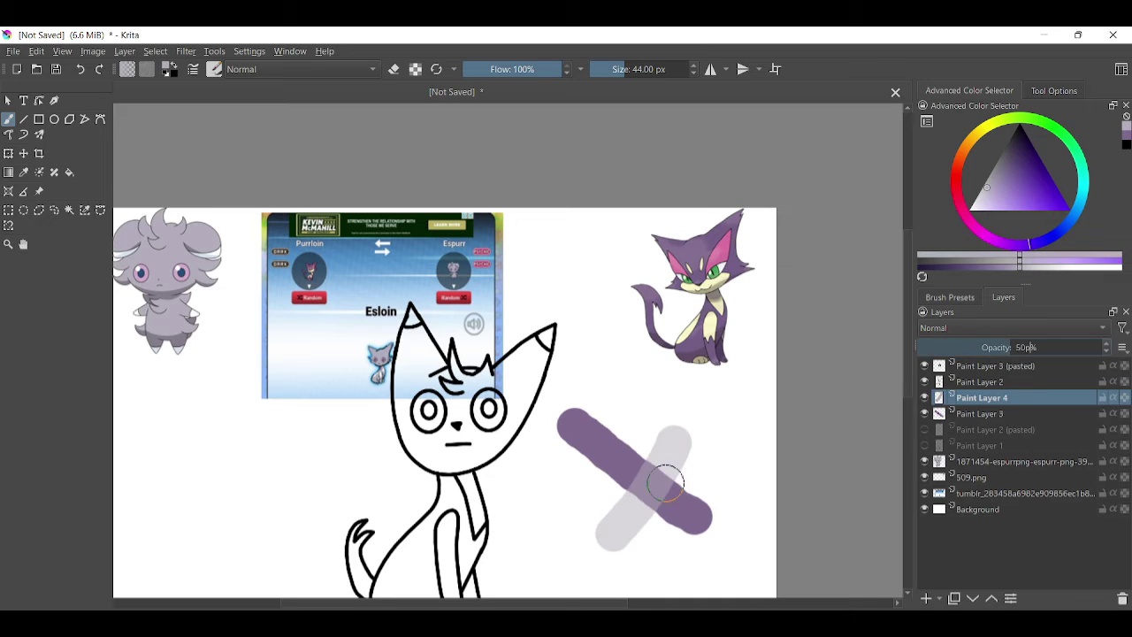
key(p)
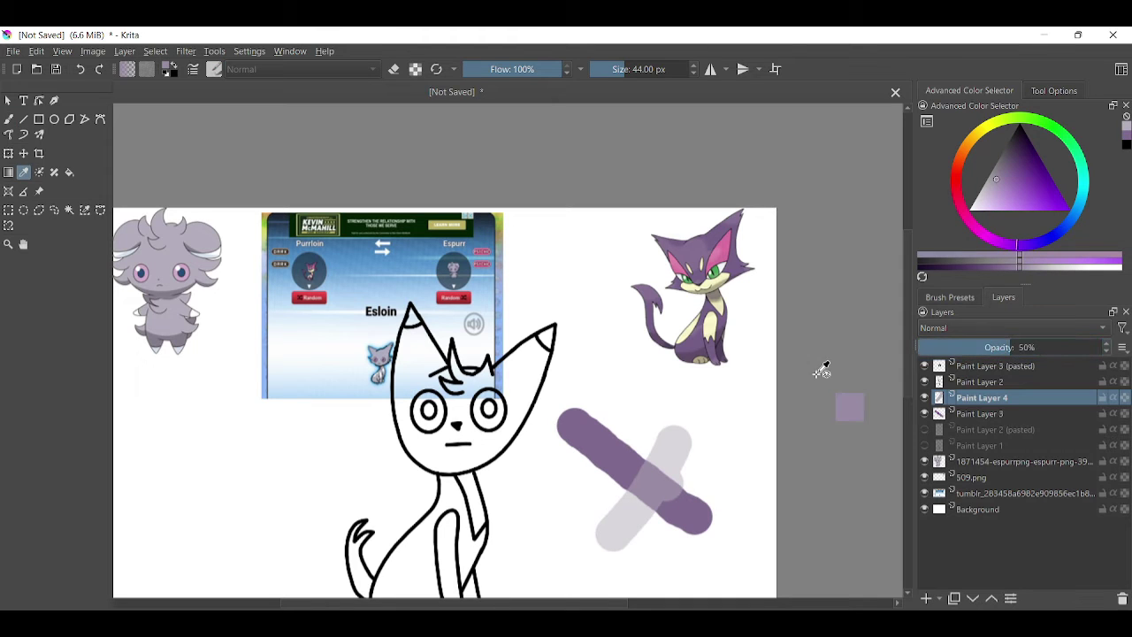
click(1107, 347)
click(1122, 598)
- Block in the middle of the head and face with the blended purple on Paint Layer 3
key(b)
drag(446, 389, 482, 442)
scroll(451, 350, up, 2)
drag(415, 381, 429, 431)
drag(406, 513, 566, 460)
- Fill both ears below their tips, the hair tufts and the remaining face area with purple up to the line art
key(bracketleft)
key(bracketleft)
key(bracketleft)
key(bracketleft)
scroll(447, 336, up, 3)
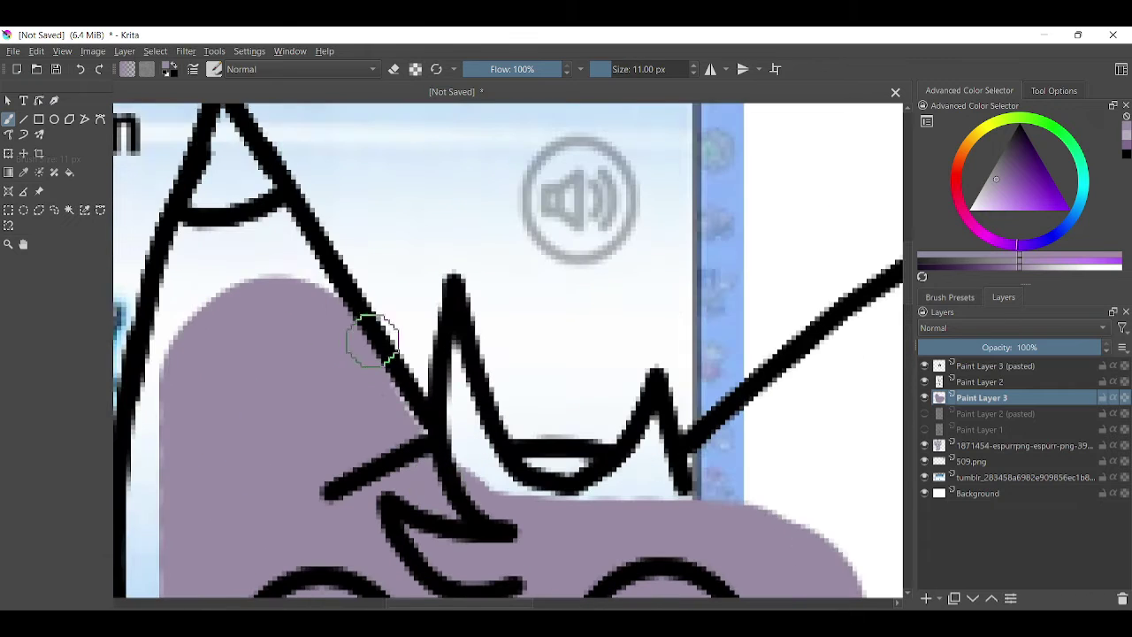
mouse_move(354, 314)
mouse_down()
mouse_move(209, 239)
mouse_move(649, 486)
mouse_move(650, 425)
mouse_up()
scroll(593, 392, down, 3)
mouse_move(669, 577)
mouse_down()
mouse_move(651, 509)
mouse_move(694, 396)
mouse_move(652, 409)
mouse_up()
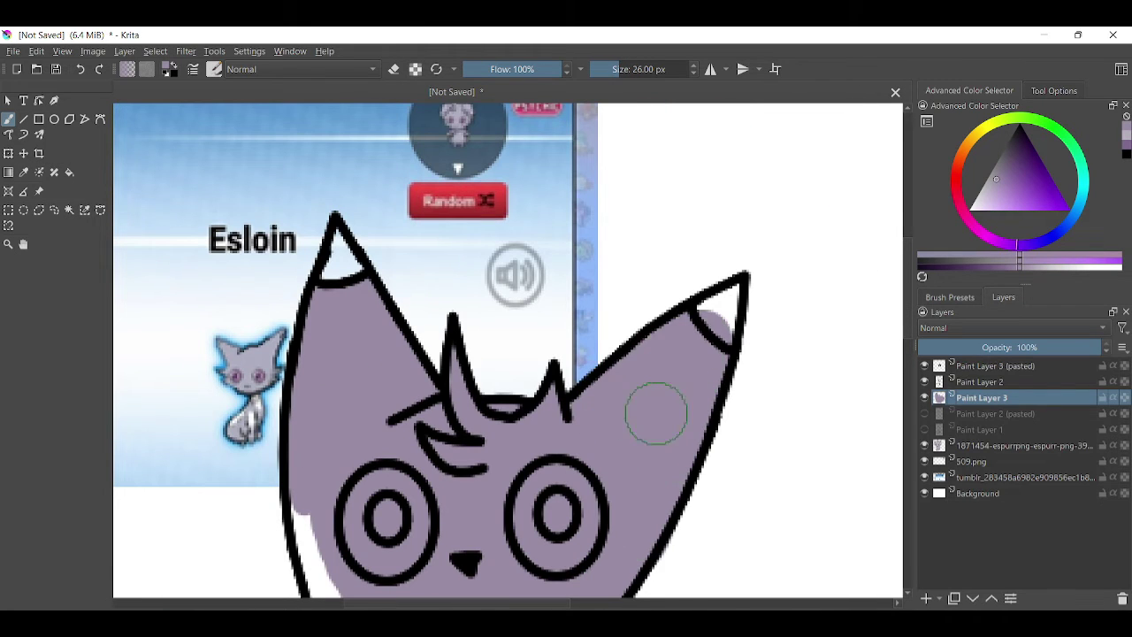
scroll(619, 425, down, 5)
mouse_move(550, 445)
mouse_down()
mouse_move(392, 465)
mouse_move(323, 371)
mouse_up()
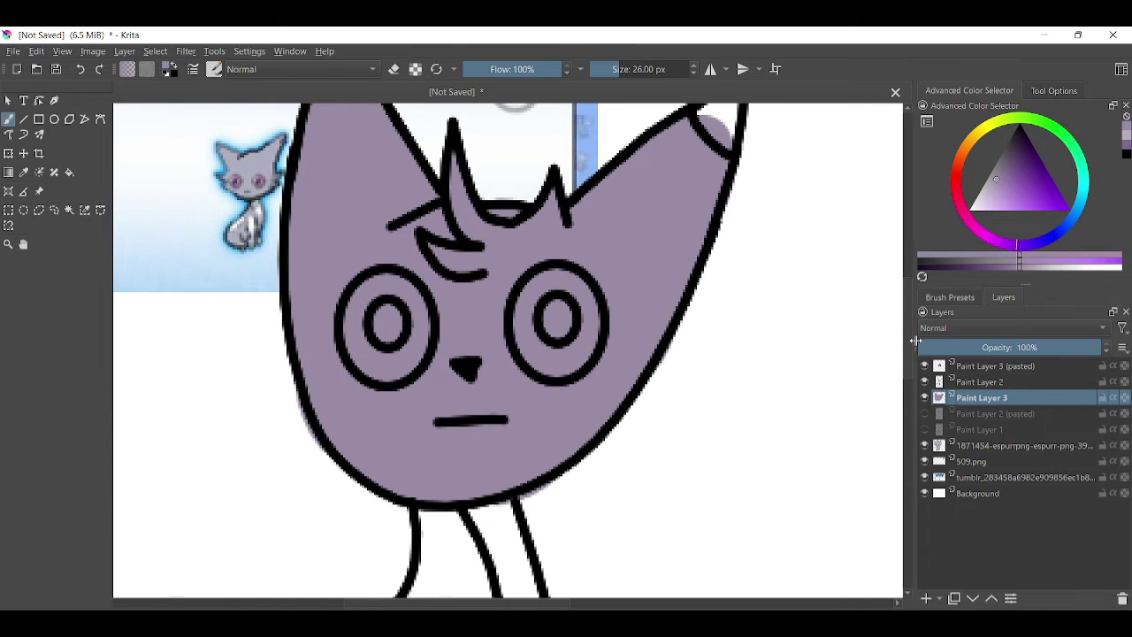
- Paint the neck, body and legs purple, leaving the chest marking and paws uncolored
scroll(416, 462, down, 9)
mouse_move(417, 462)
mouse_down()
mouse_move(448, 430)
mouse_move(404, 303)
mouse_move(415, 460)
mouse_move(518, 463)
mouse_move(493, 227)
mouse_move(442, 115)
mouse_move(496, 303)
mouse_move(540, 265)
mouse_up()
key(bracketleft)
key(bracketleft)
key(bracketleft)
- Erase the purple that spills past the line art with a 25 px eraser
click(947, 297)
key(e)
scroll(804, 279, up, 9)
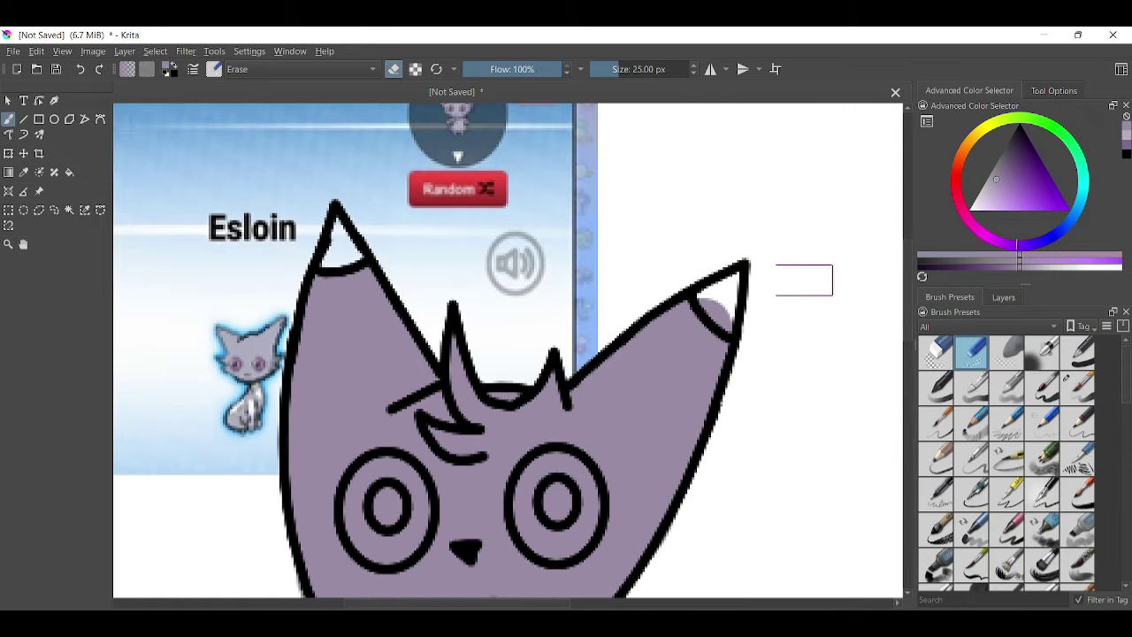
- Finish the purple on the body and fill the tail up to its forked tip, reducing the brush to 8 px
scroll(530, 353, down, 9)
click(1077, 387)
mouse_move(416, 389)
mouse_down()
mouse_move(300, 439)
mouse_move(240, 384)
mouse_move(404, 174)
mouse_move(315, 246)
mouse_move(302, 379)
mouse_move(319, 308)
mouse_move(342, 281)
mouse_up()
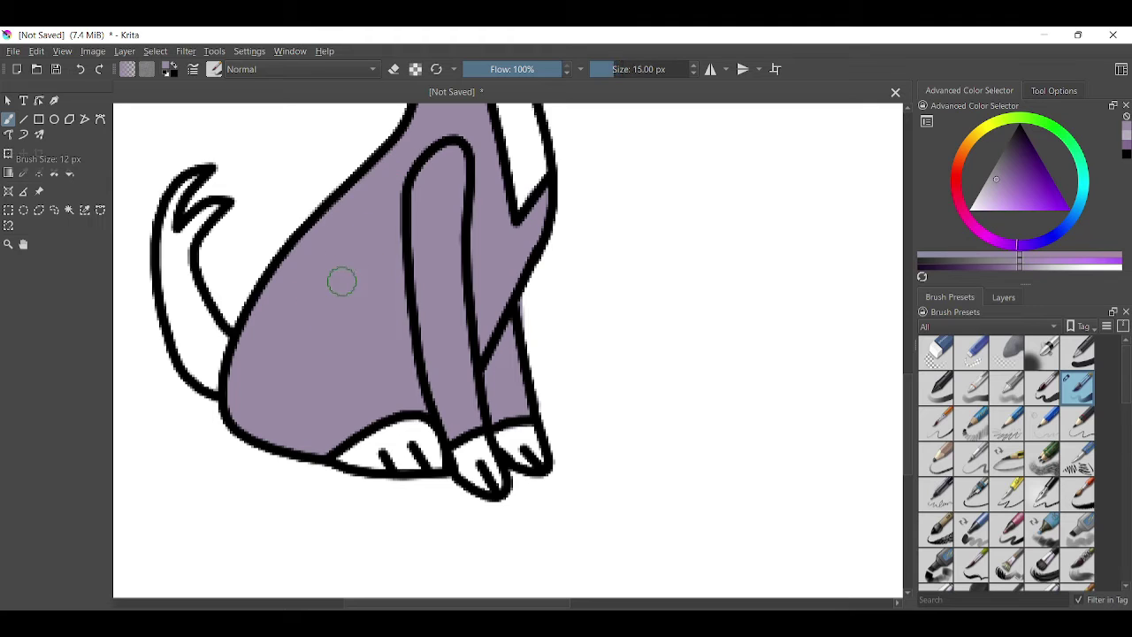
key([)
mouse_move(182, 278)
mouse_down()
mouse_move(213, 340)
mouse_move(165, 302)
mouse_up()
drag(175, 229, 211, 364)
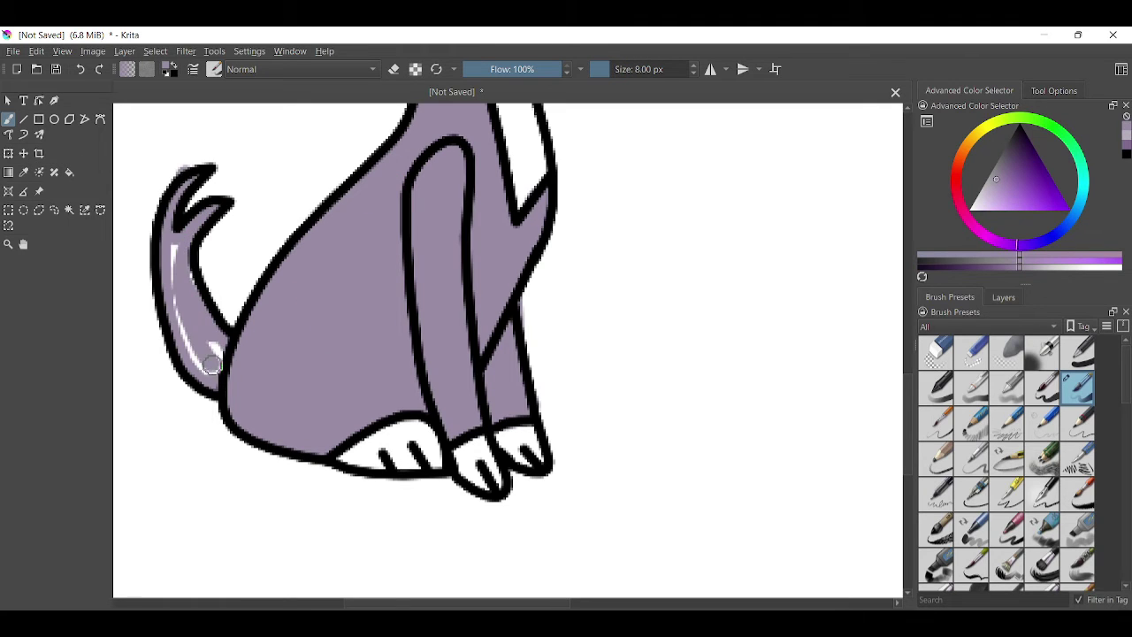
key(/)
scroll(171, 248, down, 4)
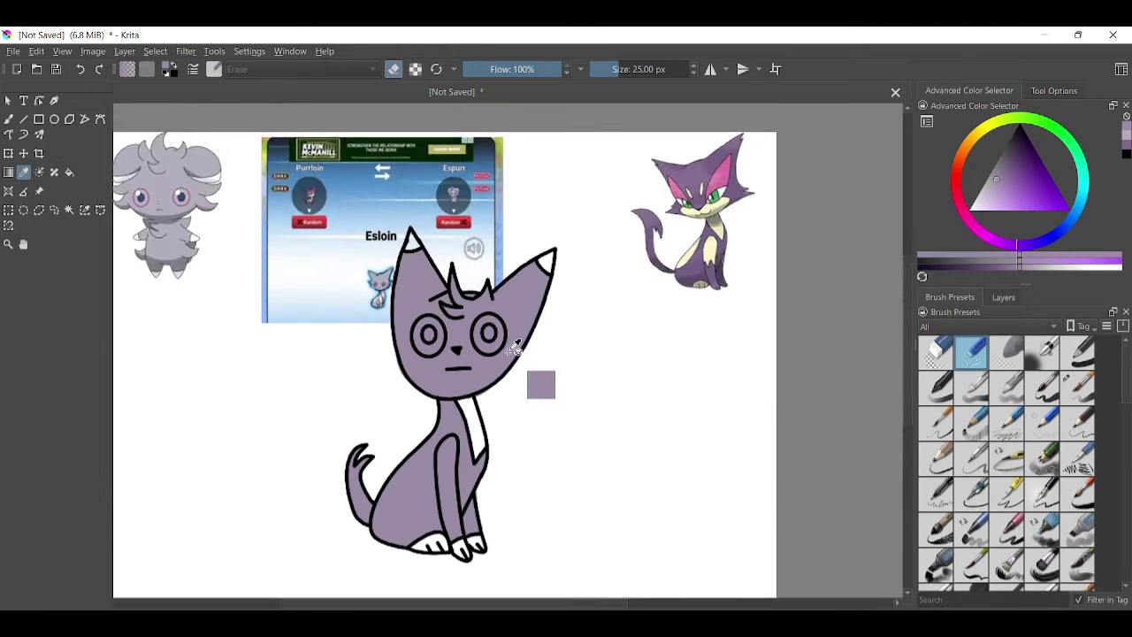
- Refine the edges of the triangular nose with a 3 px black brush
scroll(537, 384, up, 8)
click(1077, 388)
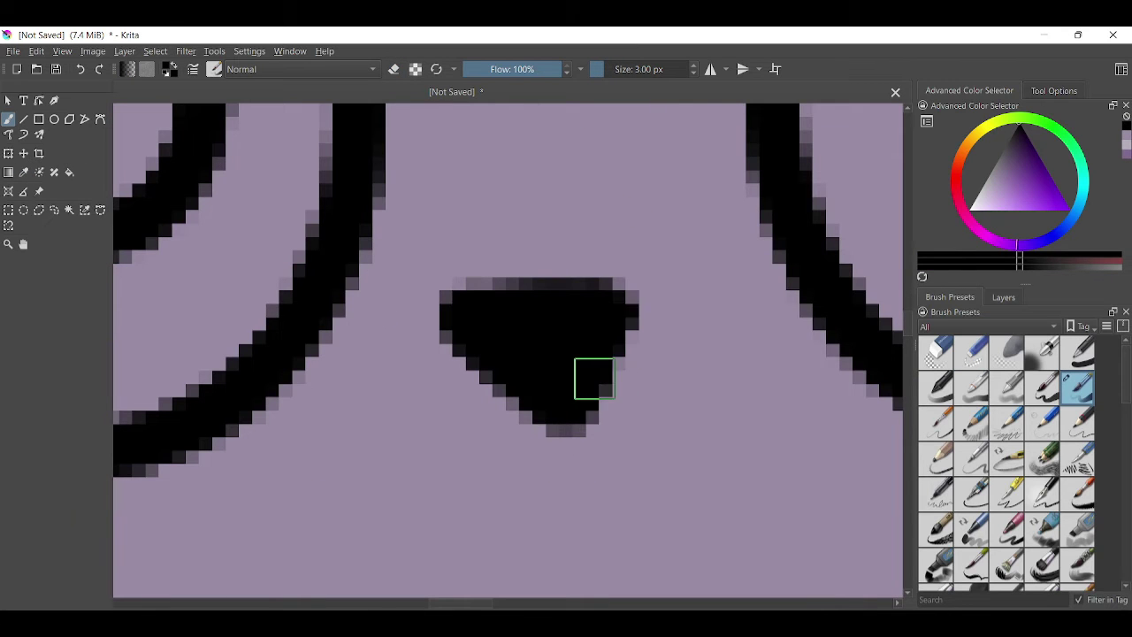
scroll(522, 321, down, 1)
- Sample a light pink from the reference image and fill the inside of both eyes with it
scroll(521, 321, down, 10)
ctrl+click(298, 271)
scroll(448, 319, up, 10)
mouse_move(150, 201)
mouse_down()
mouse_move(203, 316)
mouse_move(273, 123)
mouse_up()
scroll(324, 311, down, 3)
mouse_move(593, 274)
mouse_down()
mouse_move(707, 291)
mouse_move(637, 230)
mouse_up()
scroll(566, 336, down, 6)
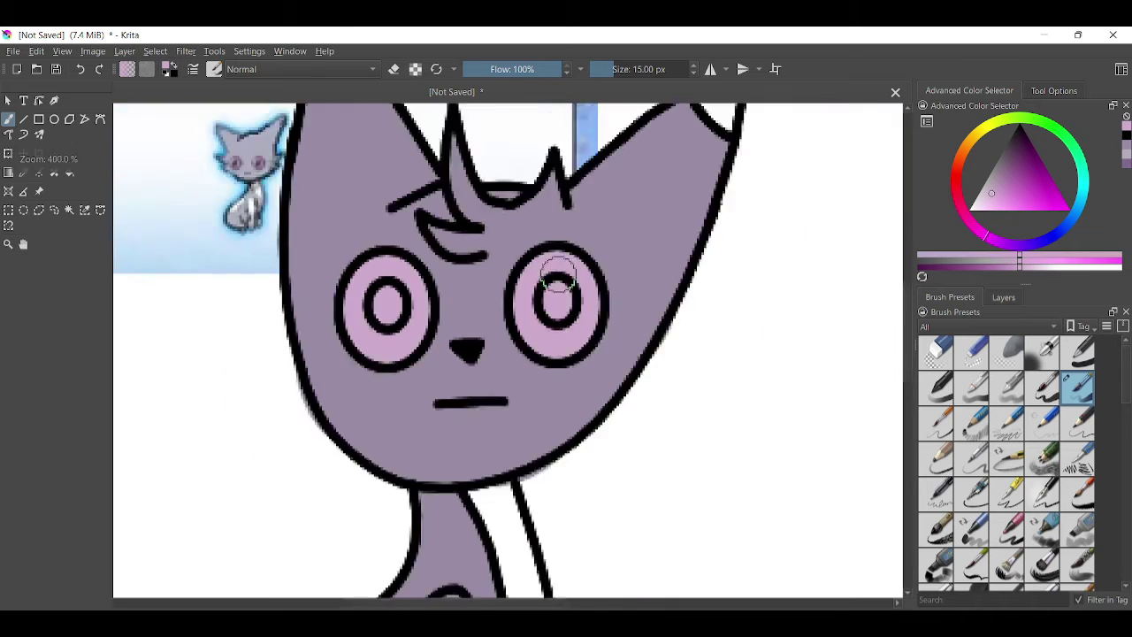
- Try painting the right eye's pupil solid blue with a white highlight on Paint Layer 3 (pasted)
ctrl+click(227, 183)
scroll(451, 350, up, 10)
click(1003, 297)
click(997, 366)
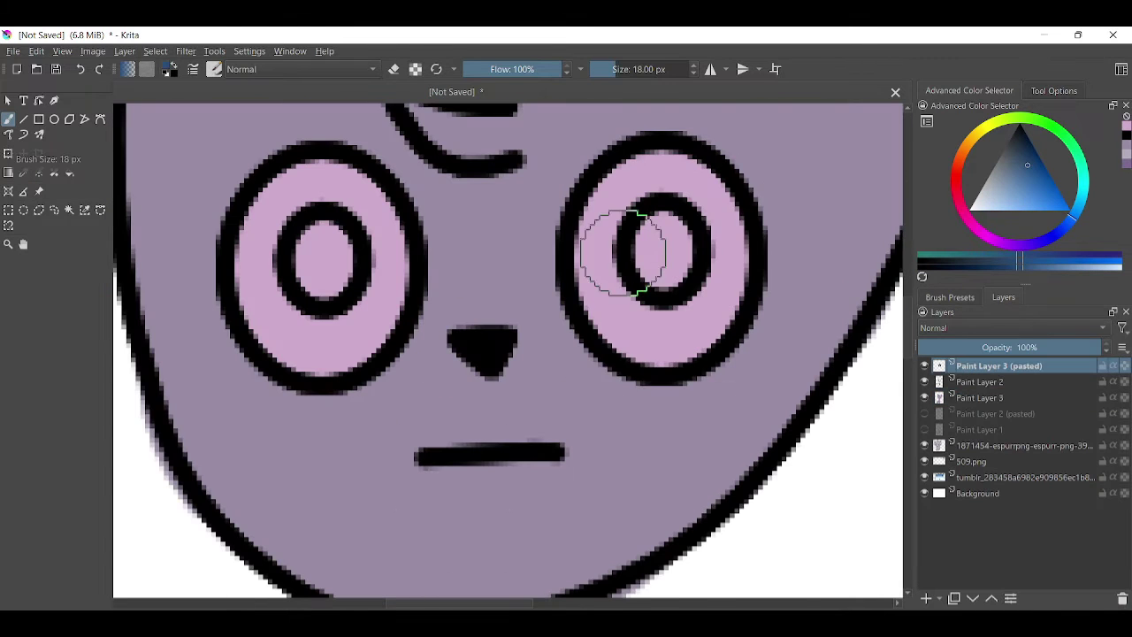
mouse_move(663, 249)
mouse_down()
mouse_move(663, 232)
mouse_move(656, 256)
mouse_up()
key(bracketleft)
key(x)
key(bracketleft)
click(627, 210)
- Try copying the painted inside of the right eye onto the left eye
key(j)
mouse_move(584, 159)
mouse_down()
mouse_move(720, 298)
mouse_move(726, 339)
mouse_up()
key(ctrl+v)
scroll(164, 209, down, 3)
key(ctrl+r)
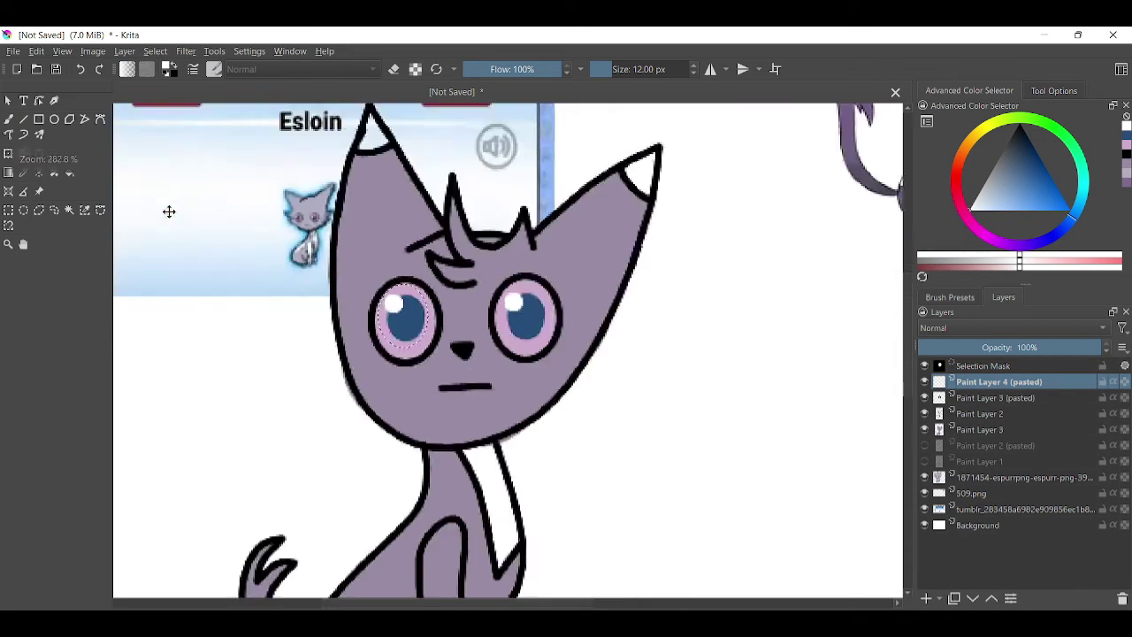
scroll(370, 382, down, 4)
scroll(370, 382, down, 1)
scroll(644, 323, up, 3)
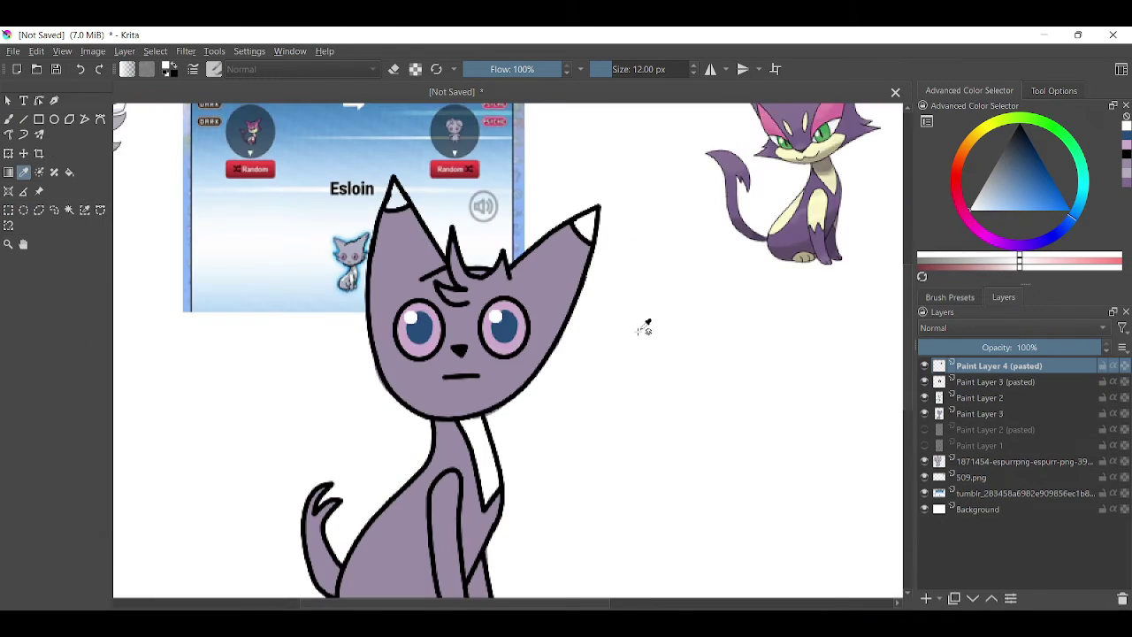
- Undo the copied eye, the solid blue pupils and the white highlights
key(p)
key(ctrl+z)
scroll(449, 348, up, 4)
- Fill both pupils with dark blue inside their black outlines on Paint Layer 3
click(1028, 165)
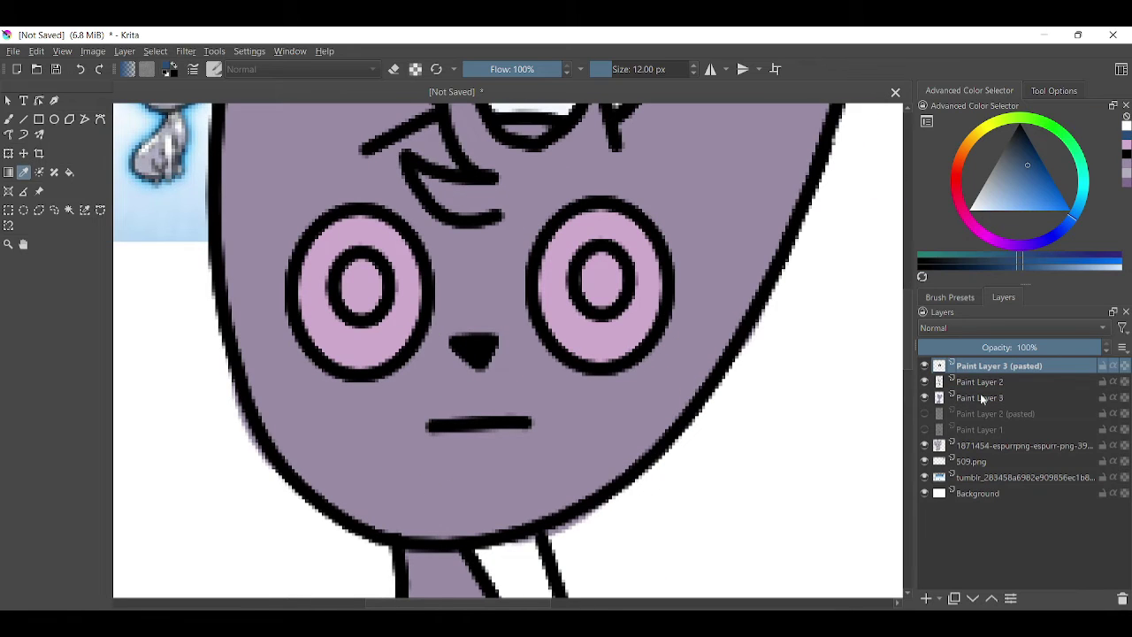
click(980, 397)
key(b)
drag(354, 296, 367, 287)
drag(601, 292, 610, 279)
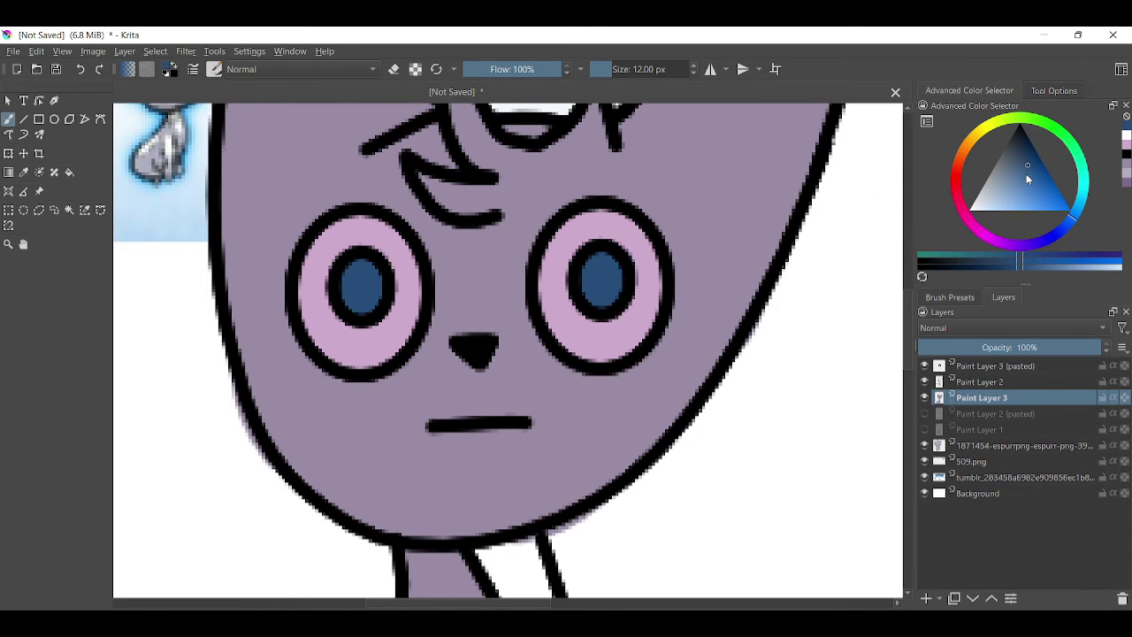
- Add a white highlight at the upper left of each pupil on Paint Layer 3 (pasted) with an 8 px brush
key(x)
key(Page_Up)
key(Page_Up)
key(bracketleft)
key(bracketleft)
click(567, 258)
click(329, 259)
scroll(329, 259, down, 3)
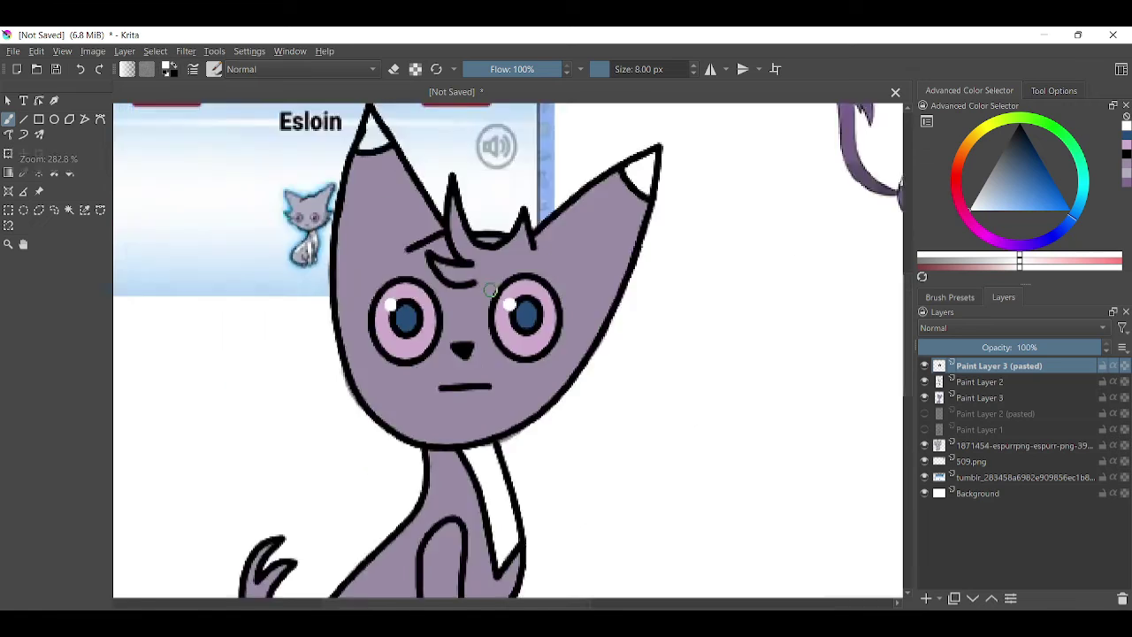
- Sample Purrloin's cream color and paint the hair tuft tips and both ear tips with it on Paint Layer 3
scroll(644, 222, up, 3)
key(p)
key(b)
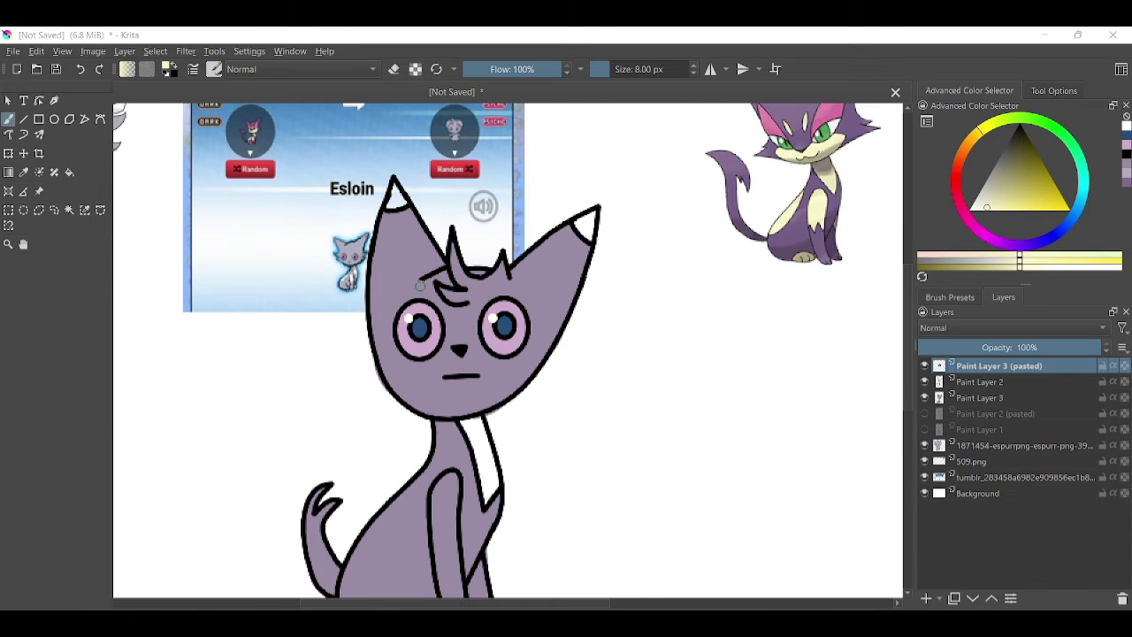
scroll(453, 351, up, 3)
key(Page_Down)
key(Page_Down)
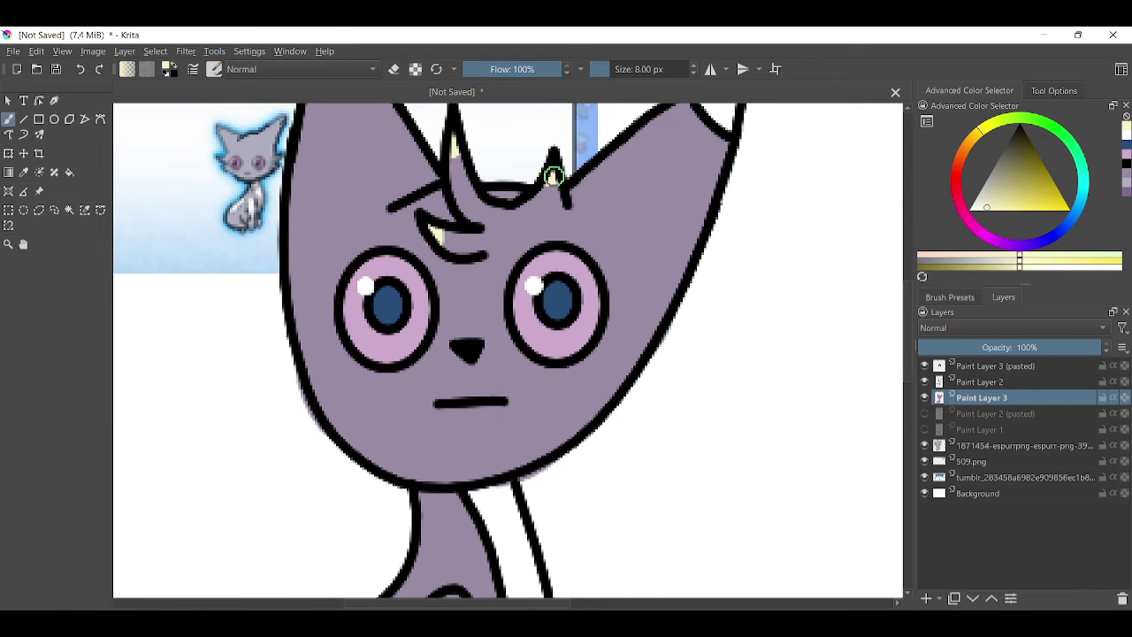
scroll(716, 296, up, 5)
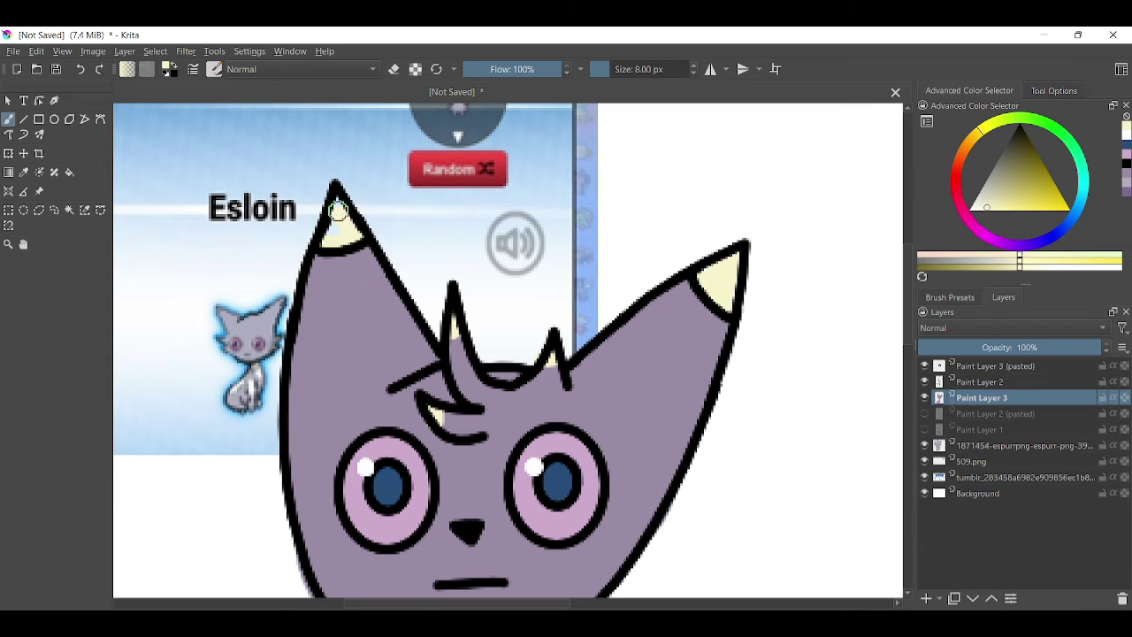
- Sample the body's mauve color and tidy the cream edges of the hair tufts with the 8 px brush
scroll(464, 360, up, 3)
click(950, 297)
click(971, 354)
ctrl+click(625, 412)
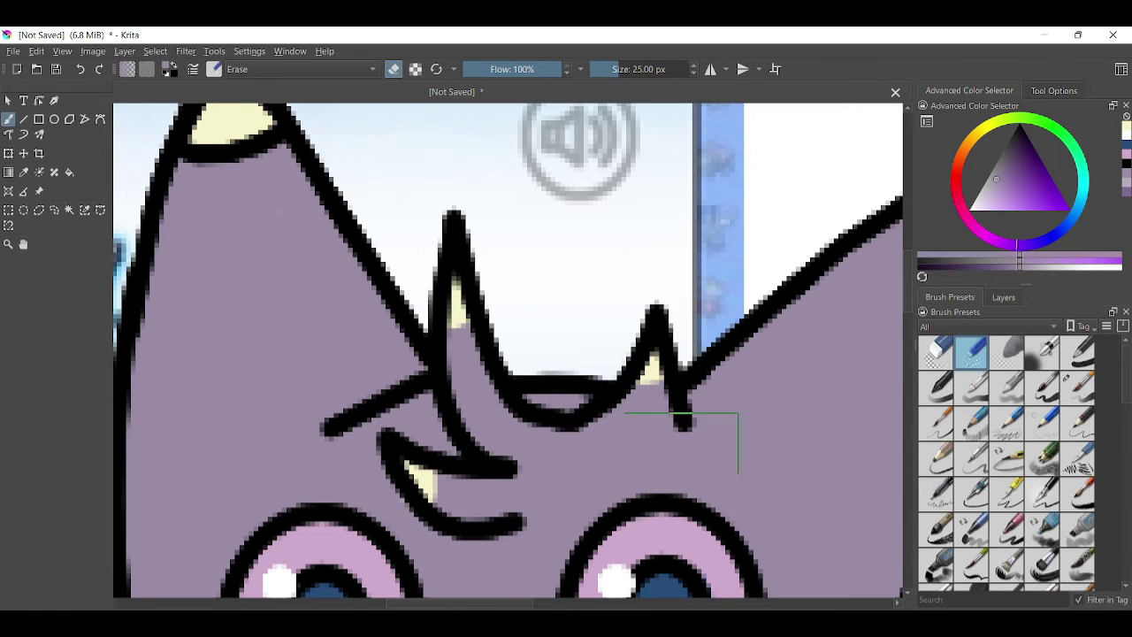
click(1077, 387)
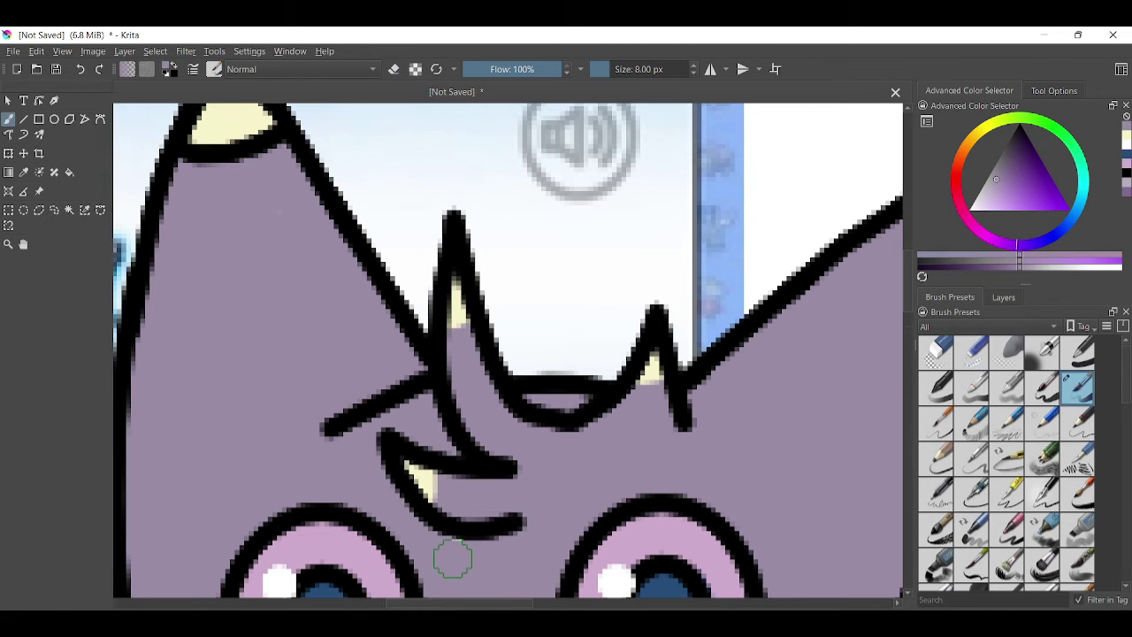
- Sample the cream from the ear tip, fill the neck and chest stripe with it, and clean up the stripe's overflow
scroll(453, 558, down, 3)
ctrl+click(556, 326)
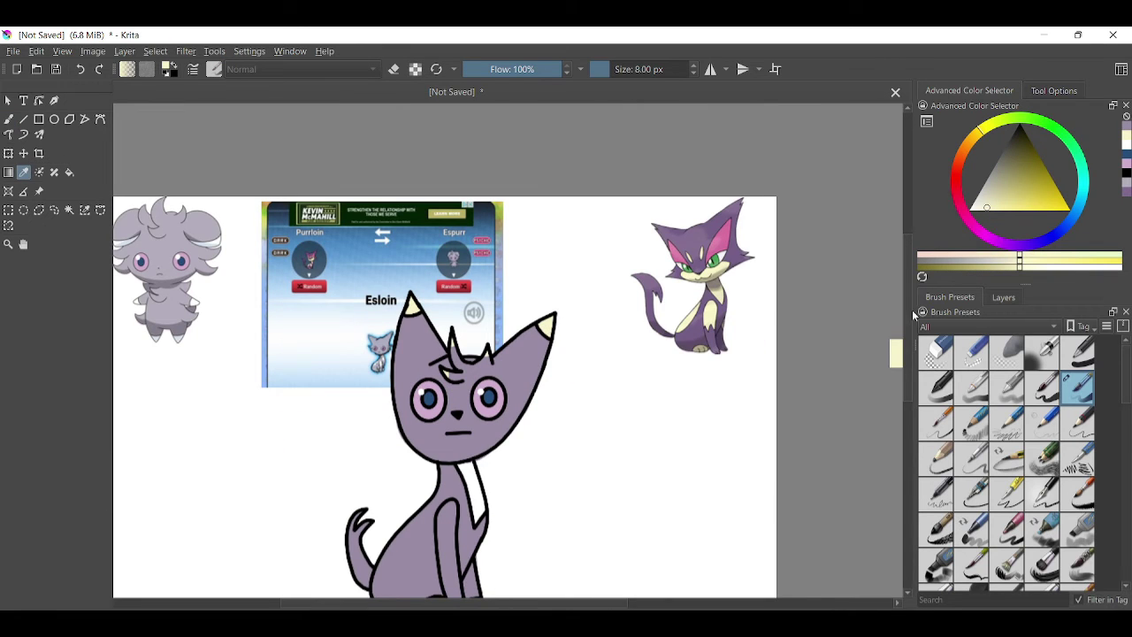
scroll(457, 526, up, 5)
mouse_move(557, 252)
mouse_down()
mouse_move(584, 513)
mouse_move(498, 208)
mouse_up()
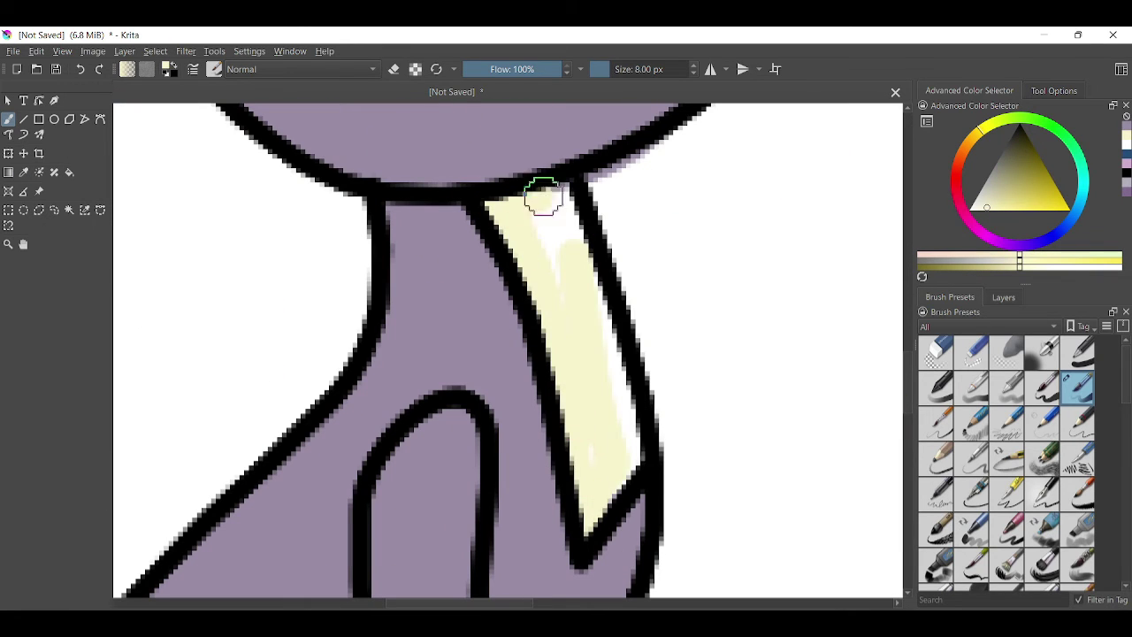
key(slash)
scroll(404, 349, down, 5)
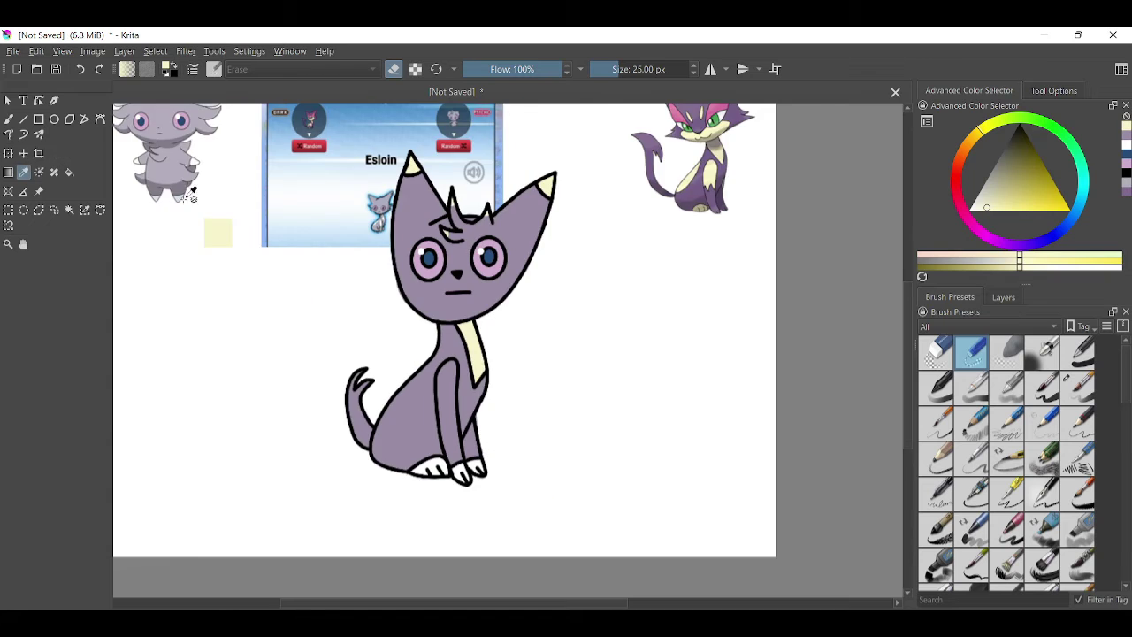
- Sample Espurr's pale paw color, paint all the paws with it, and tidy their edges with the body's mauve
ctrl+click(188, 194)
scroll(184, 191, up, 5)
key(slash)
mouse_move(405, 438)
mouse_down()
mouse_move(457, 445)
mouse_move(507, 480)
mouse_move(547, 420)
mouse_move(545, 442)
mouse_move(307, 446)
mouse_move(376, 422)
mouse_up()
ctrl+click(303, 309)
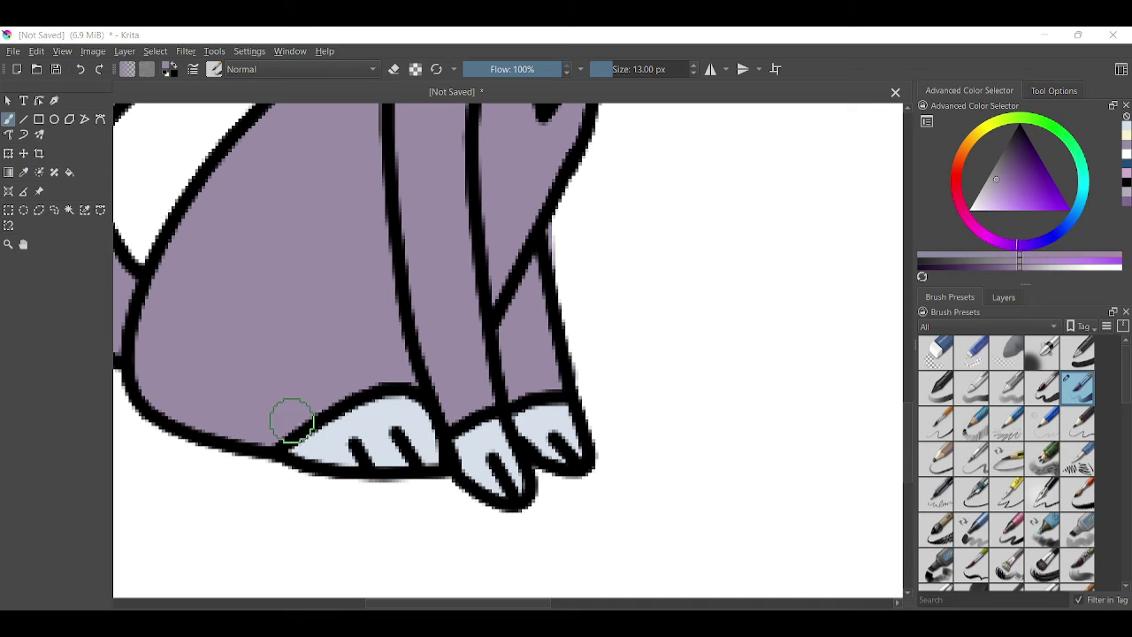
scroll(433, 348, down, 5)
scroll(459, 292, up, 1)
scroll(619, 283, up, 2)
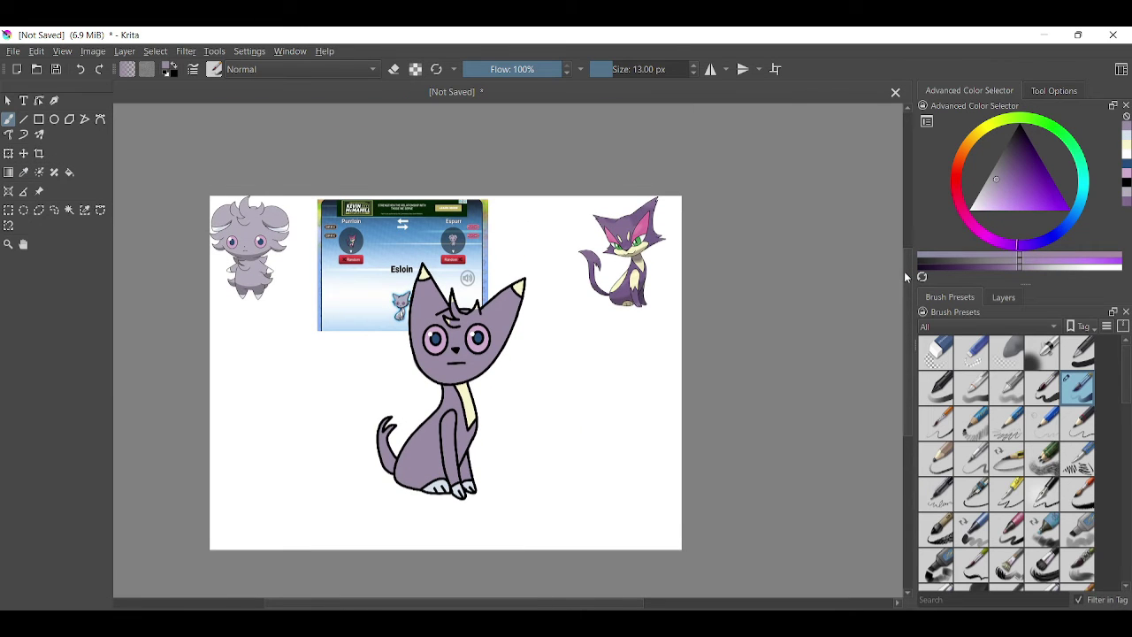
- Draw a 5 px black curved line on Paint Layer 2 to outline a patch along the back above the tail
key(ctrl+plus)
key(ctrl+plus)
click(1003, 297)
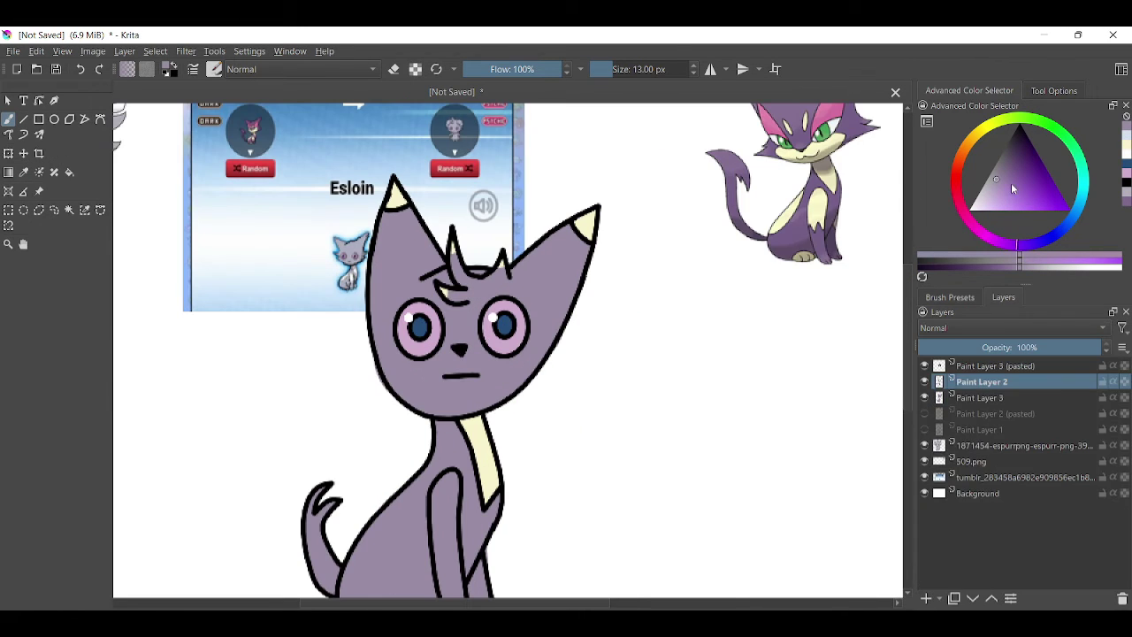
key(d)
key(bracketleft)
key(bracketleft)
key(bracketleft)
key(bracketleft)
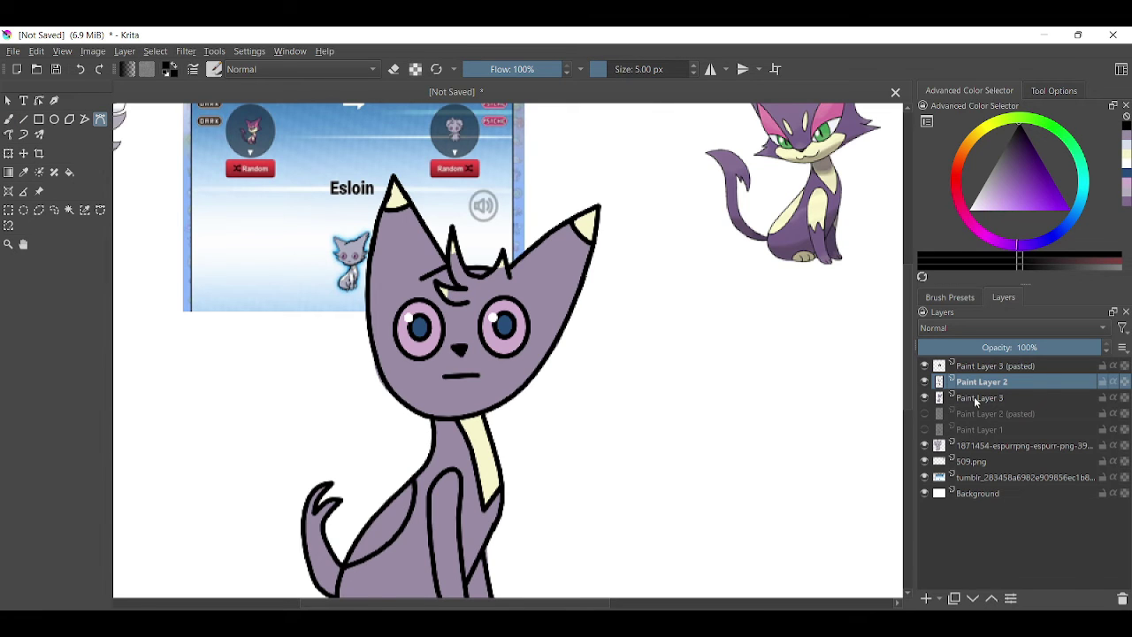
- Try painting the back patch on Paint Layer 3 with the chest stripe's cream color and a 15 px brush
click(975, 398)
ctrl+click(484, 444)
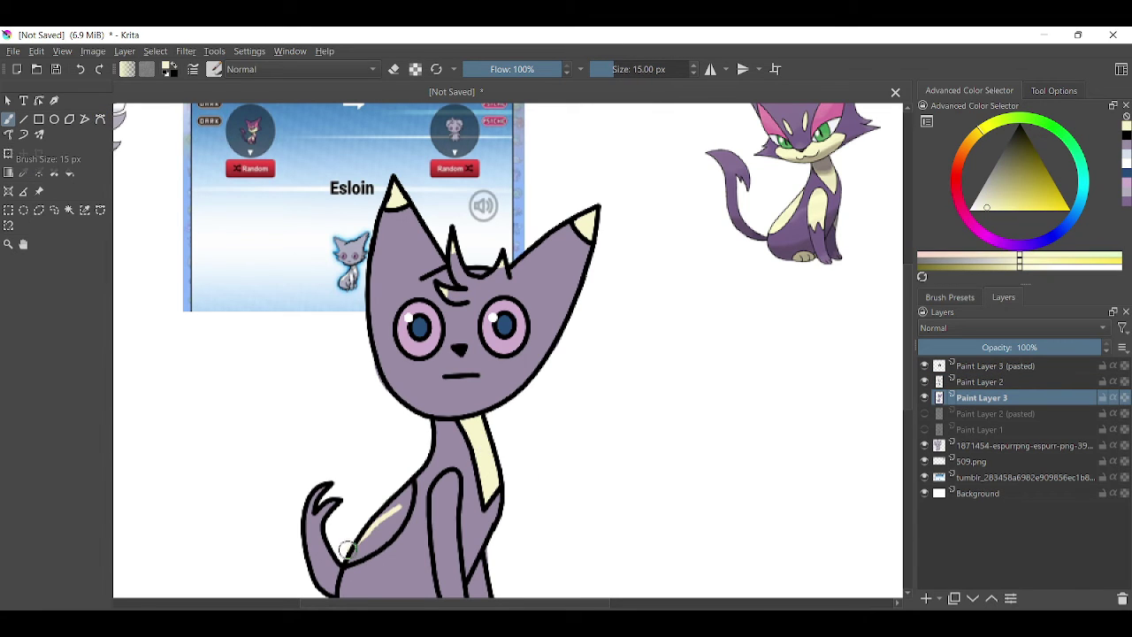
drag(346, 550, 405, 481)
- Fill the back patch on Paint Layer 3 with the pale blue paw color and erase the overflow with a 7 px eraser
scroll(430, 451, up, 5)
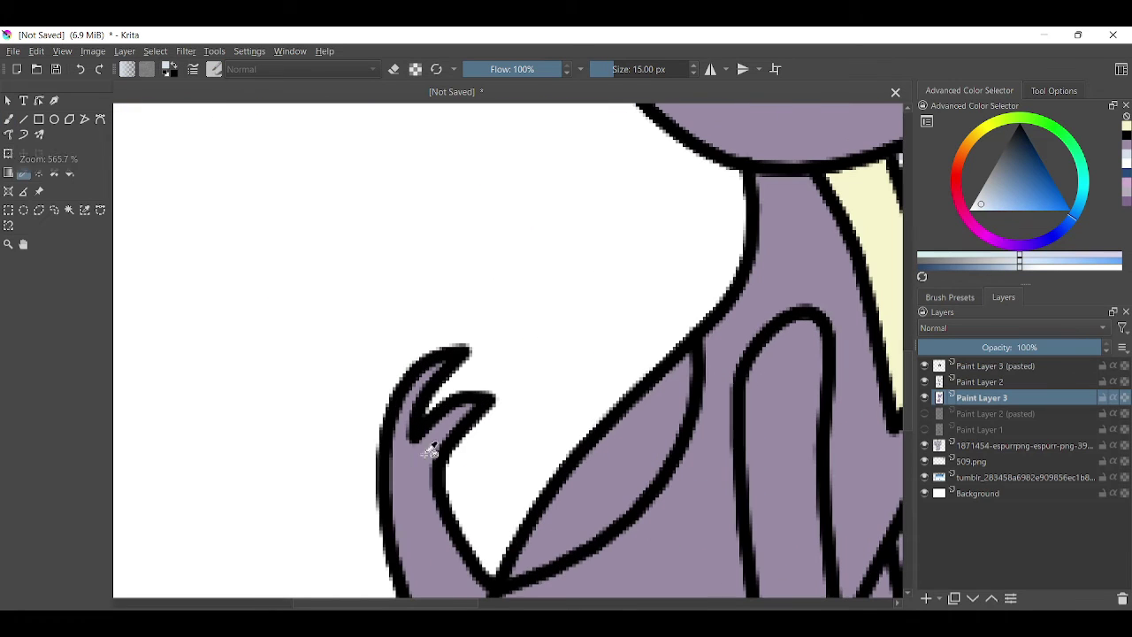
mouse_move(508, 559)
mouse_down()
mouse_move(677, 359)
mouse_move(565, 496)
mouse_up()
click(949, 297)
key(e)
scroll(559, 453, down, 6)
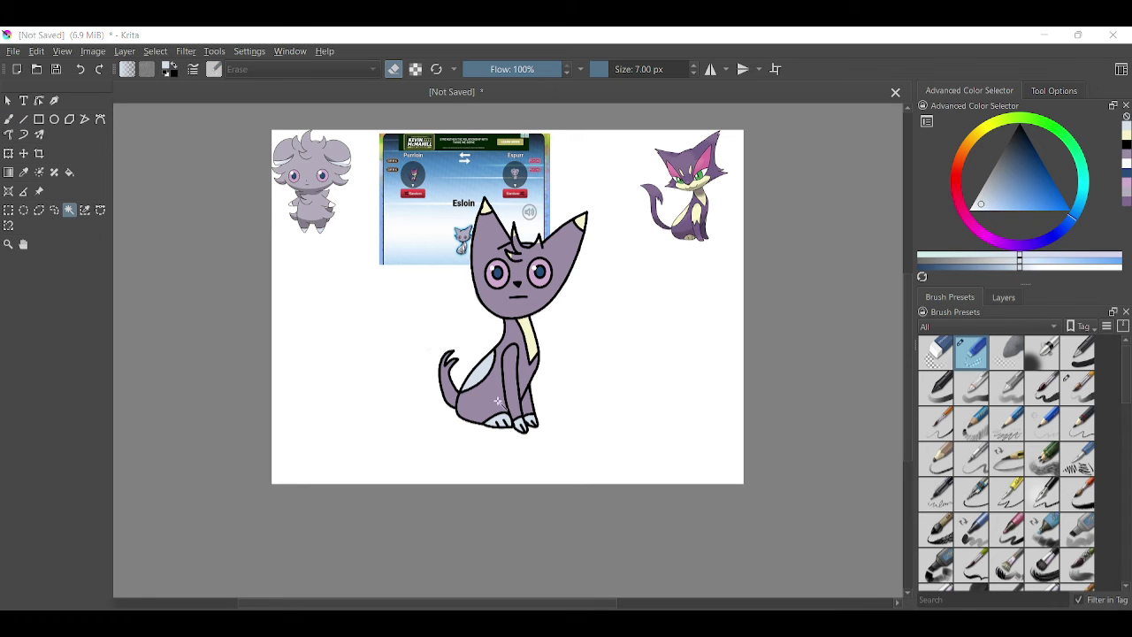
- Select the mauve fur areas by color and repaint them in a lighter purple with a 15 px brush
click(498, 401)
key(p)
click(496, 380)
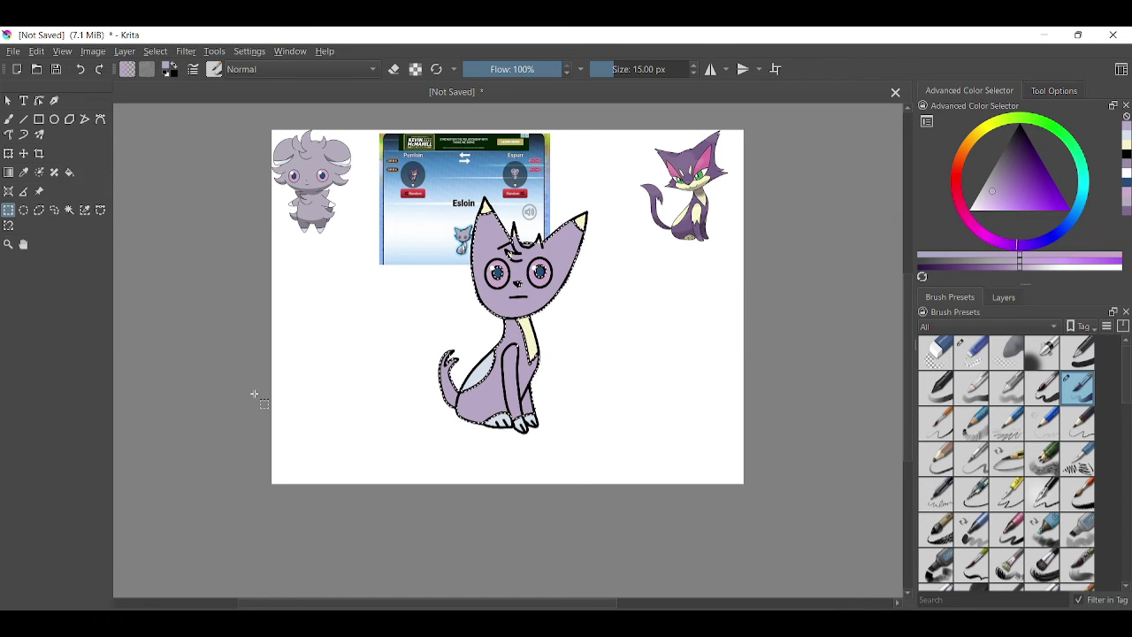